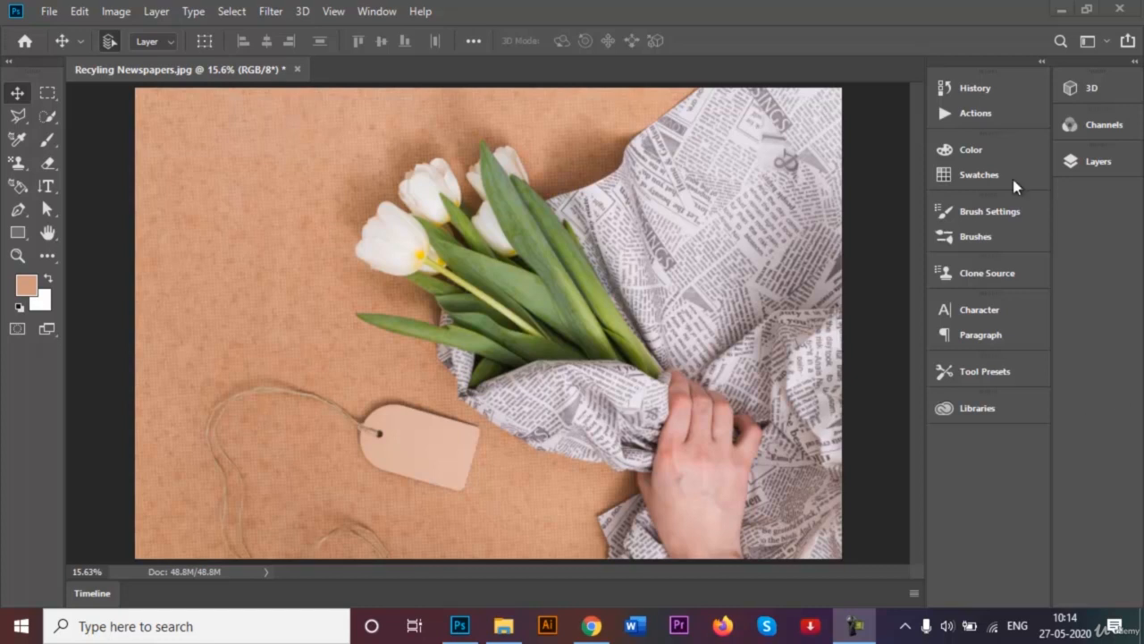
{"action": "left_click", "coordinate": [270, 12]}
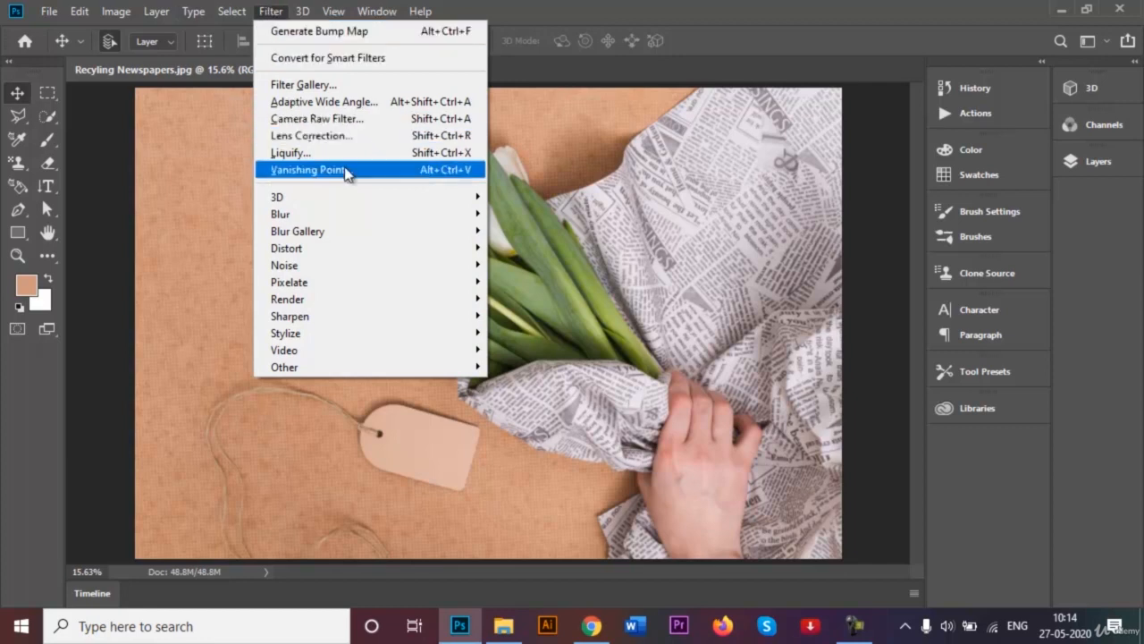
{"action": "mouse_move", "coordinate": [370, 199]}
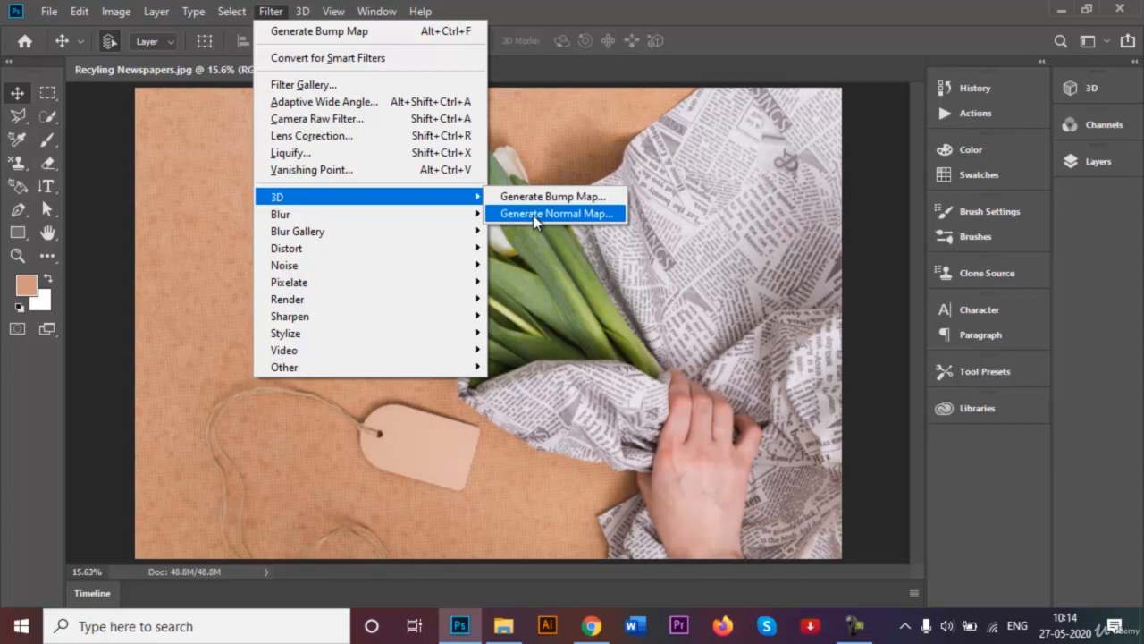
{"action": "left_click", "coordinate": [546, 264]}
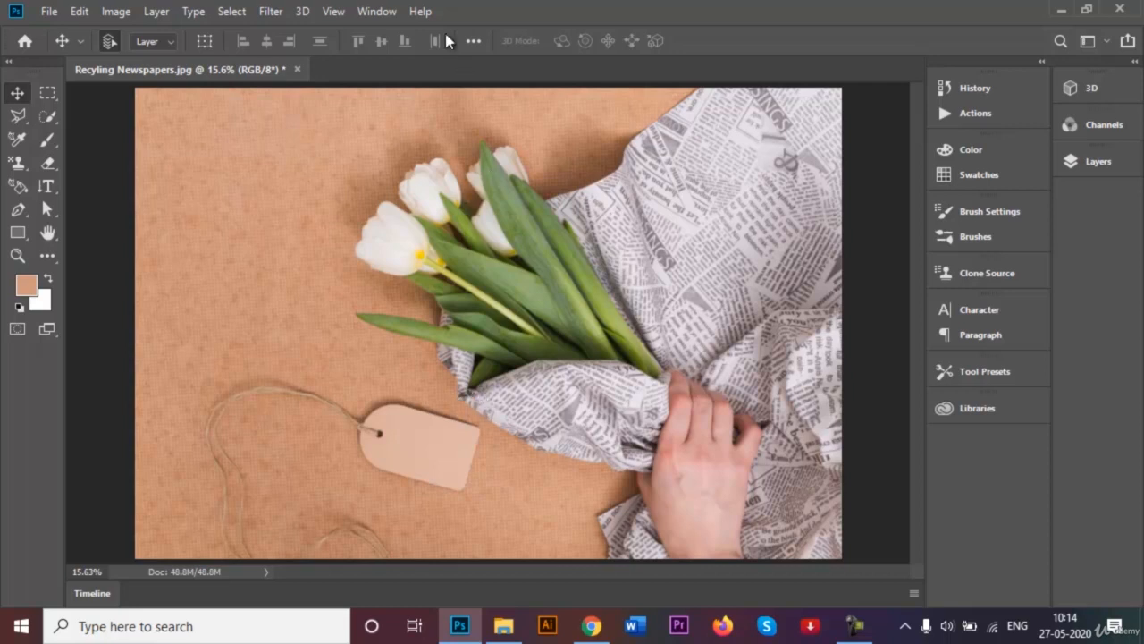
- Open the Generate Normal Map filter for the tulip photo, collapse the 3D panel and place the dialog beside the image
{"action": "left_click", "coordinate": [269, 13]}
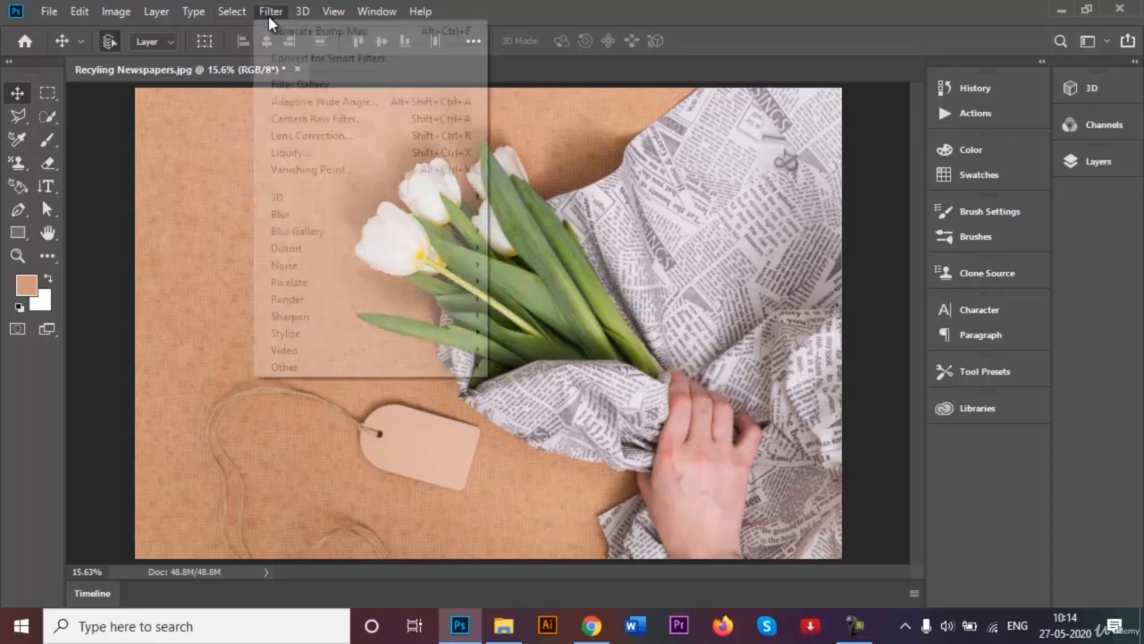
{"action": "mouse_move", "coordinate": [452, 202]}
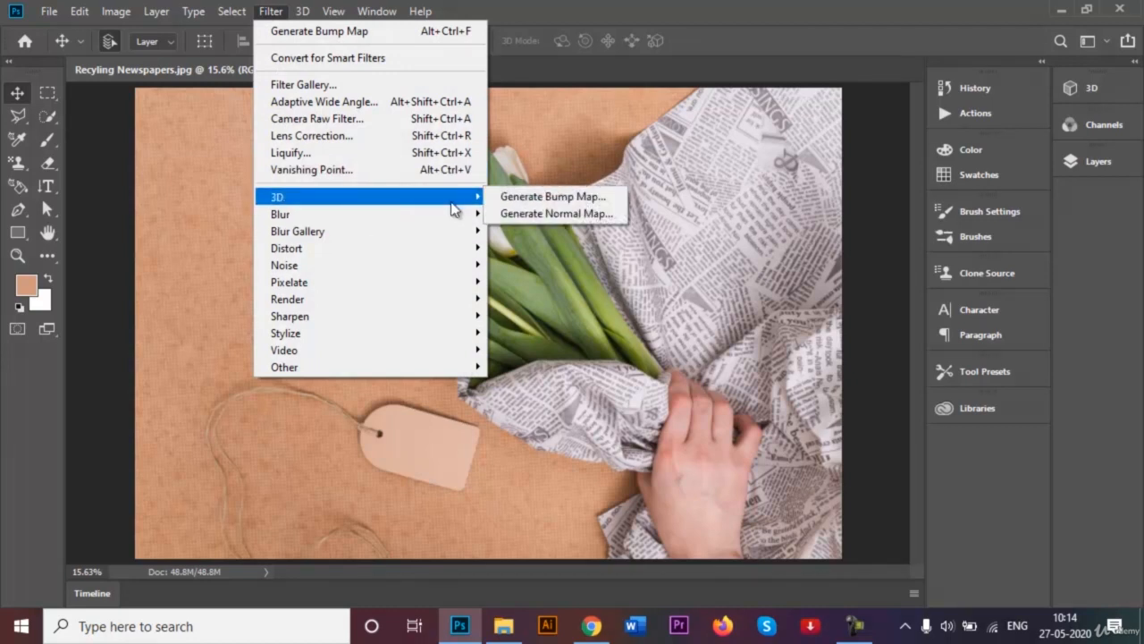
{"action": "left_click", "coordinate": [513, 216]}
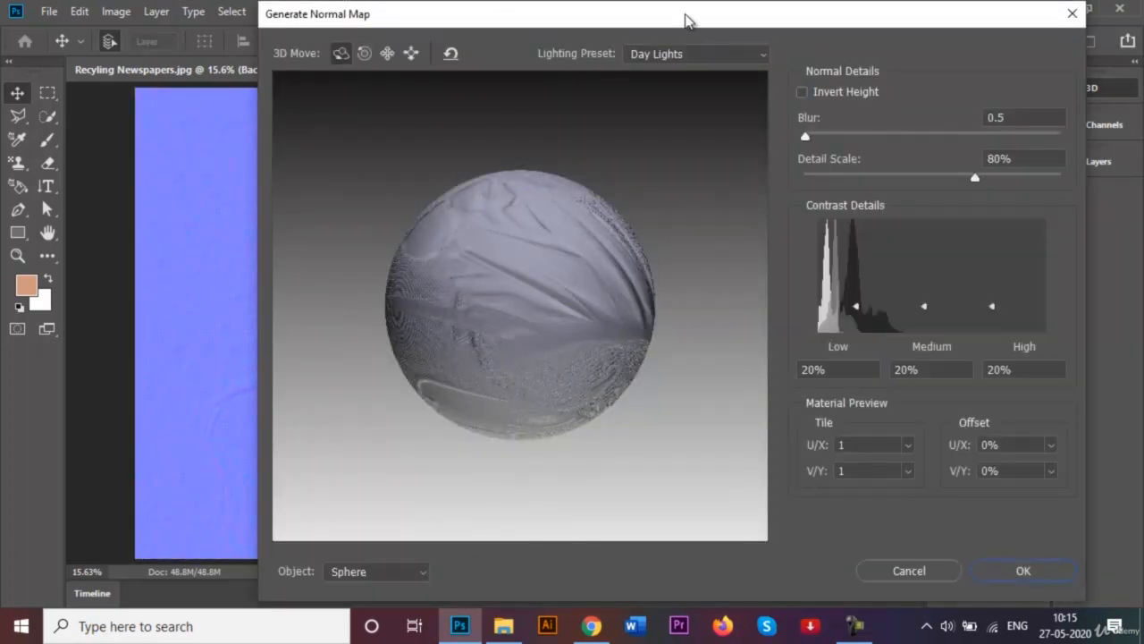
{"action": "left_click_drag", "start_coordinate": [686, 20], "coordinate": [676, 79]}
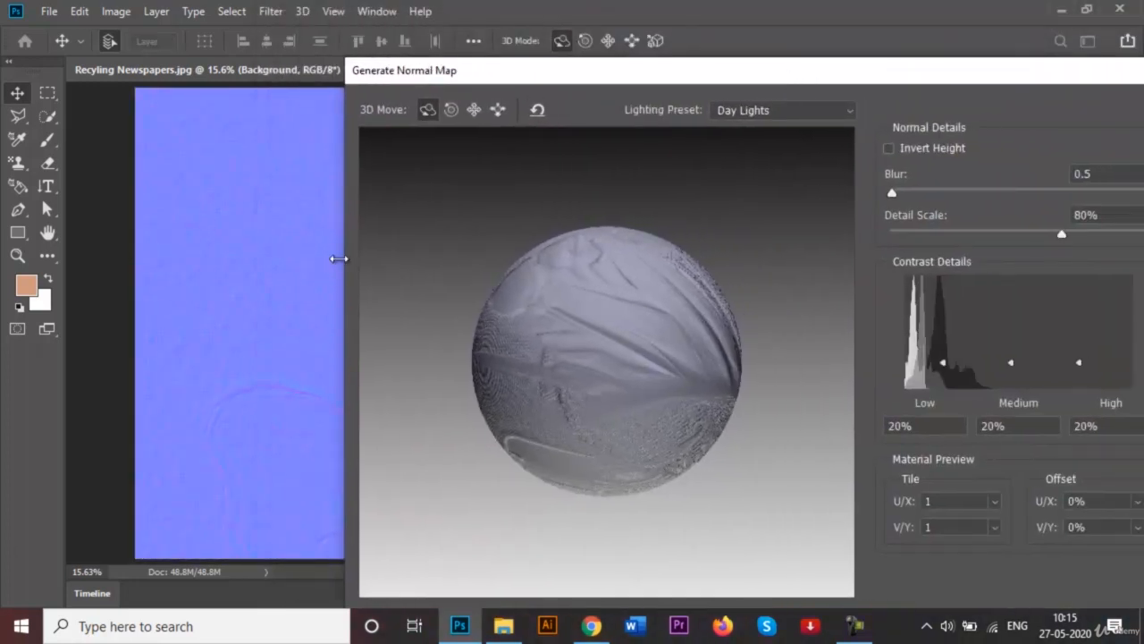
{"action": "left_click_drag", "start_coordinate": [341, 267], "coordinate": [368, 267]}
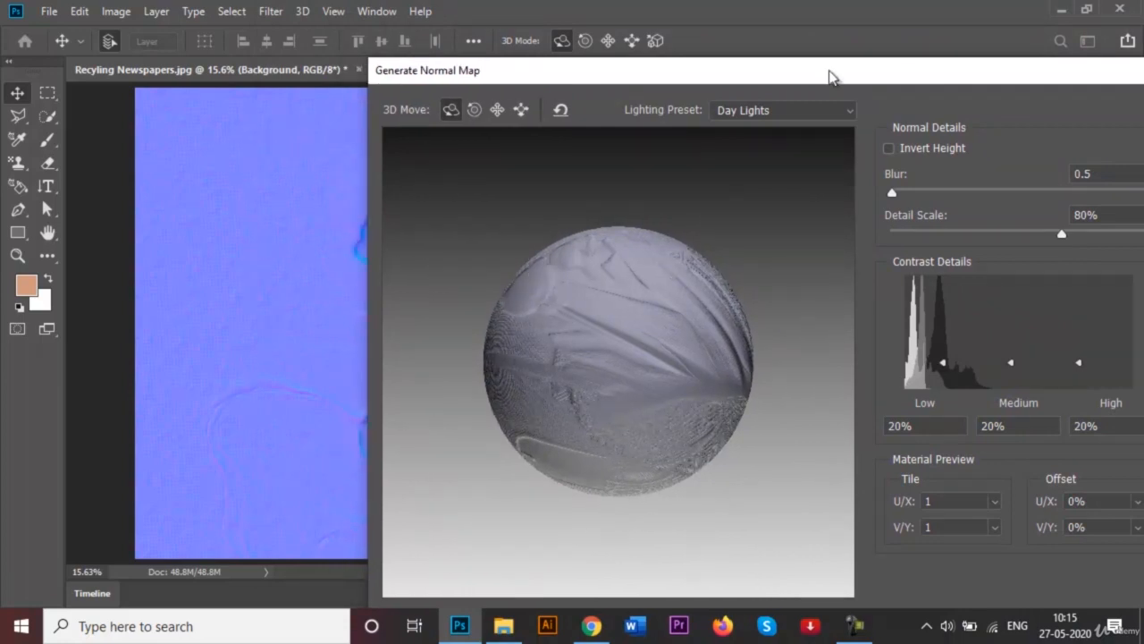
{"action": "left_click_drag", "start_coordinate": [1059, 68], "coordinate": [628, 45]}
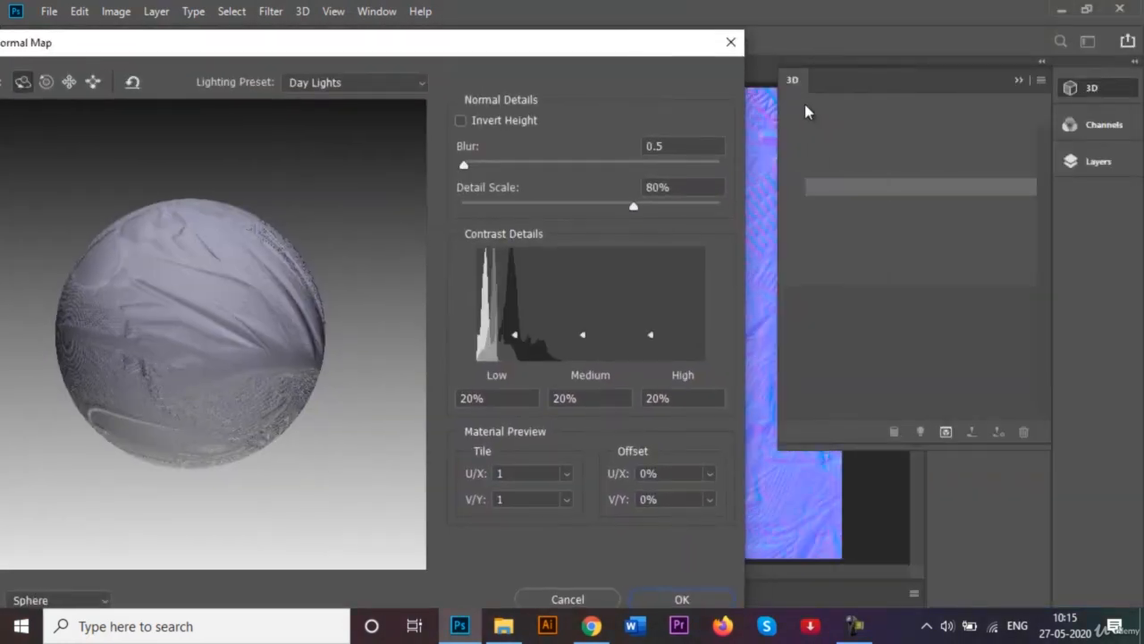
{"action": "left_click", "coordinate": [1020, 82]}
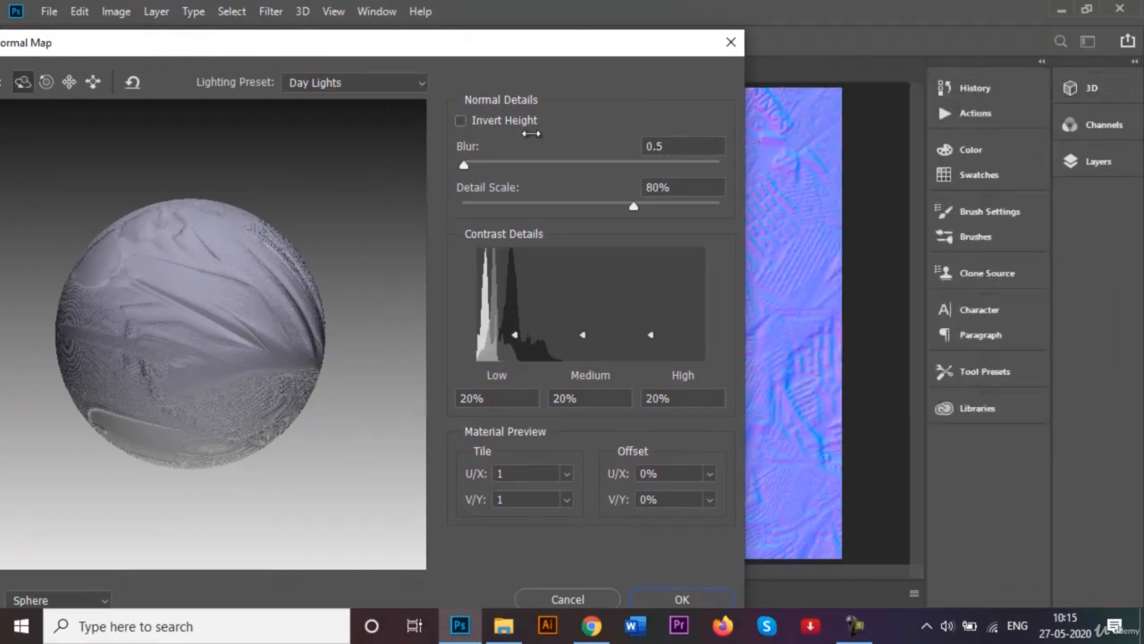
{"action": "left_click_drag", "start_coordinate": [473, 56], "coordinate": [1033, 54]}
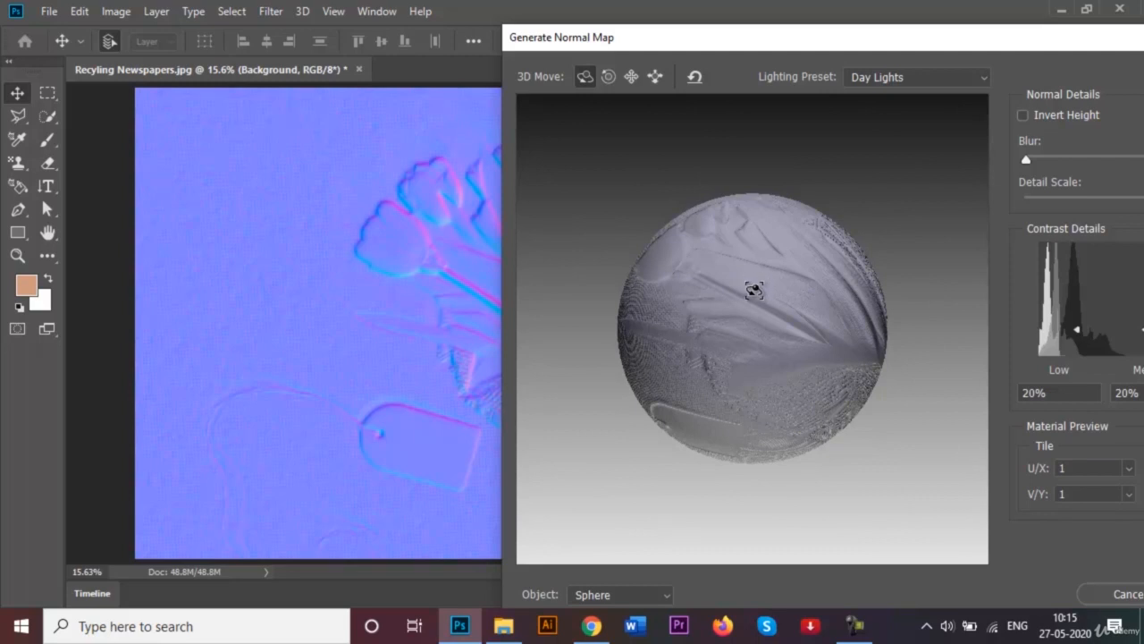
- Rotate the sphere preview and examine the normal map's relief on both the sphere and the full photo
{"action": "left_click_drag", "start_coordinate": [753, 290], "coordinate": [776, 313]}
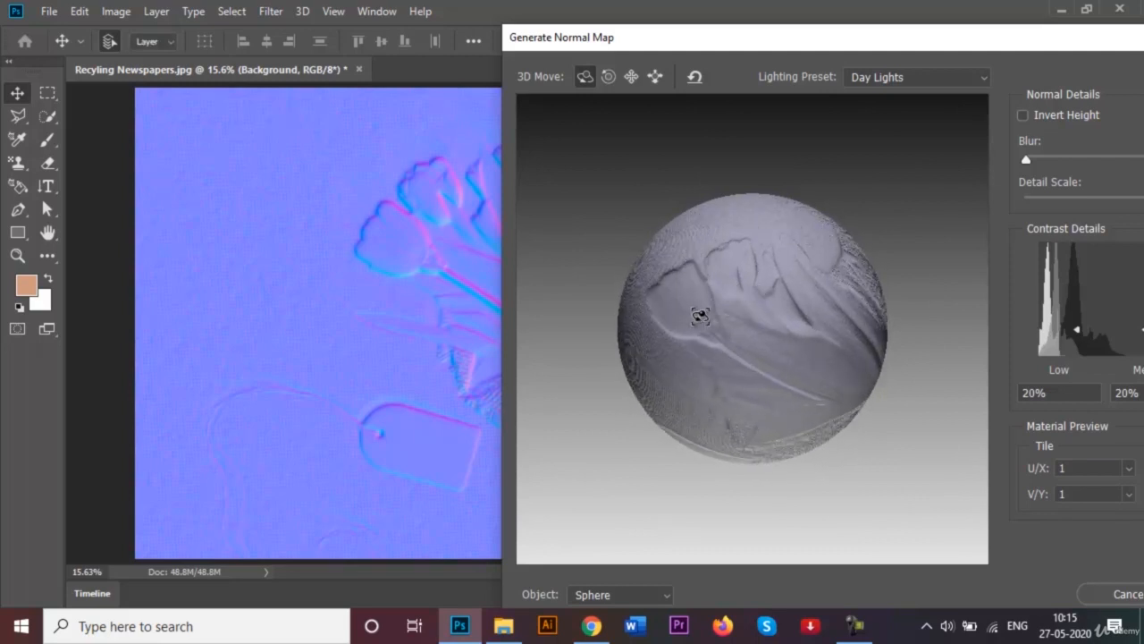
{"action": "left_click_drag", "start_coordinate": [725, 332], "coordinate": [799, 325]}
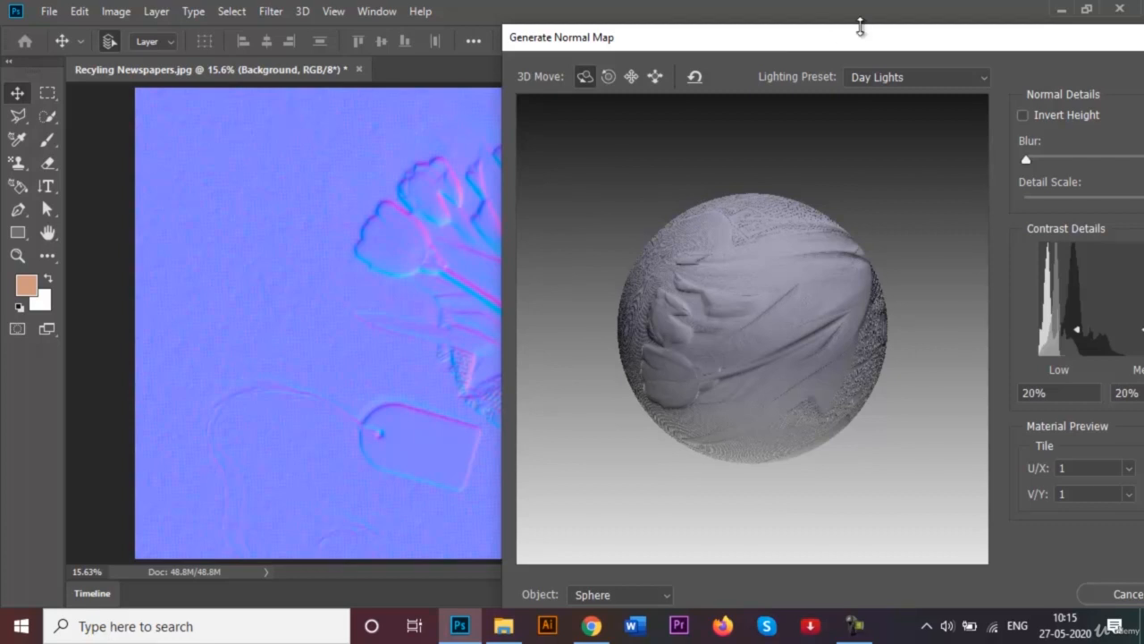
{"action": "left_click_drag", "start_coordinate": [839, 40], "coordinate": [540, 546]}
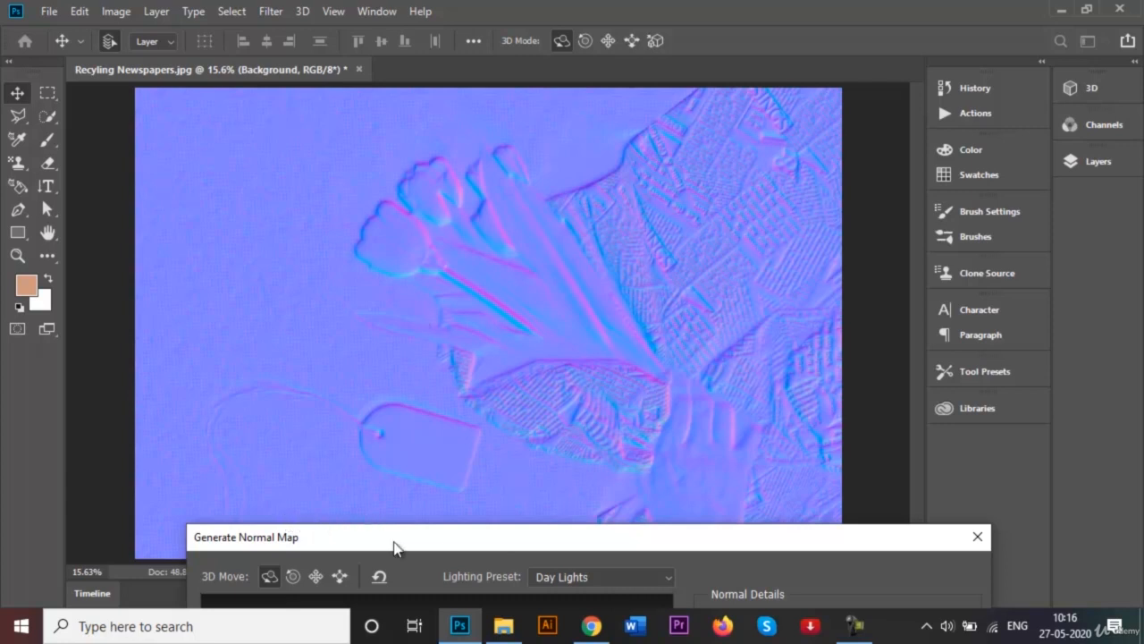
{"action": "left_click_drag", "start_coordinate": [397, 550], "coordinate": [401, 405]}
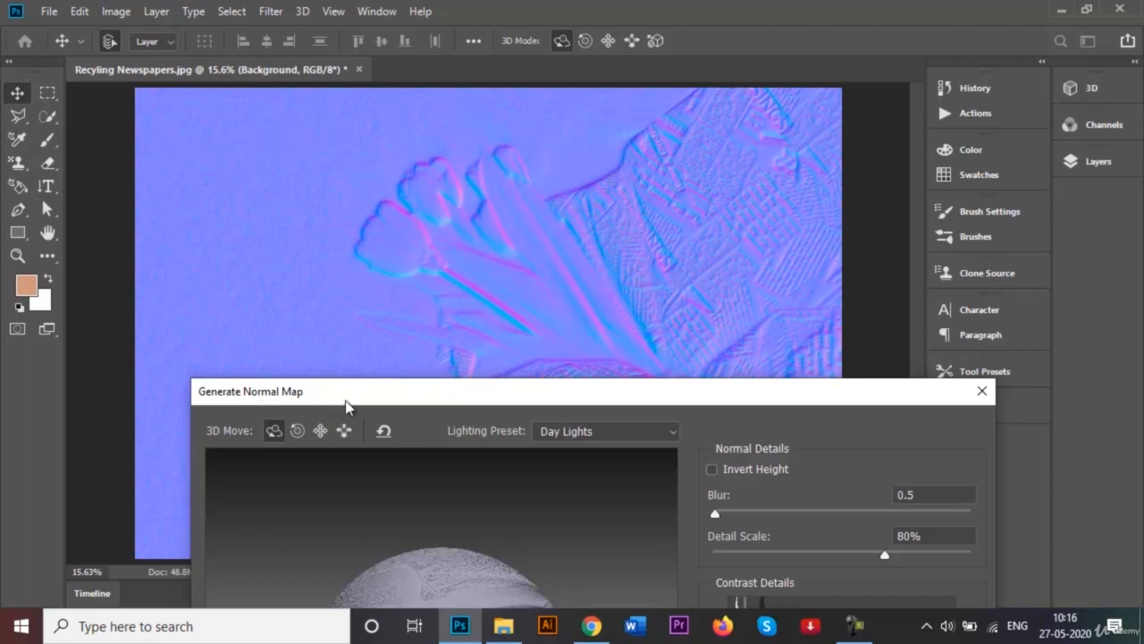
{"action": "left_click_drag", "start_coordinate": [346, 403], "coordinate": [524, 95]}
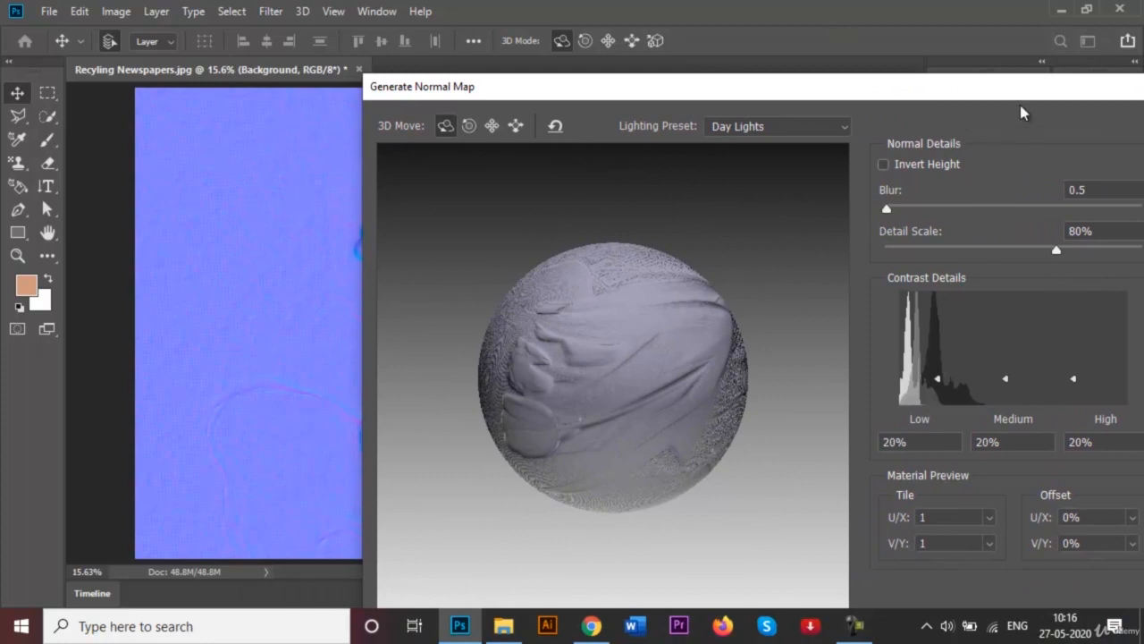
- Set the normal map's Detail Scale to 120% and uncover the photo to check the stronger relief
{"action": "left_click_drag", "start_coordinate": [978, 92], "coordinate": [912, 62]}
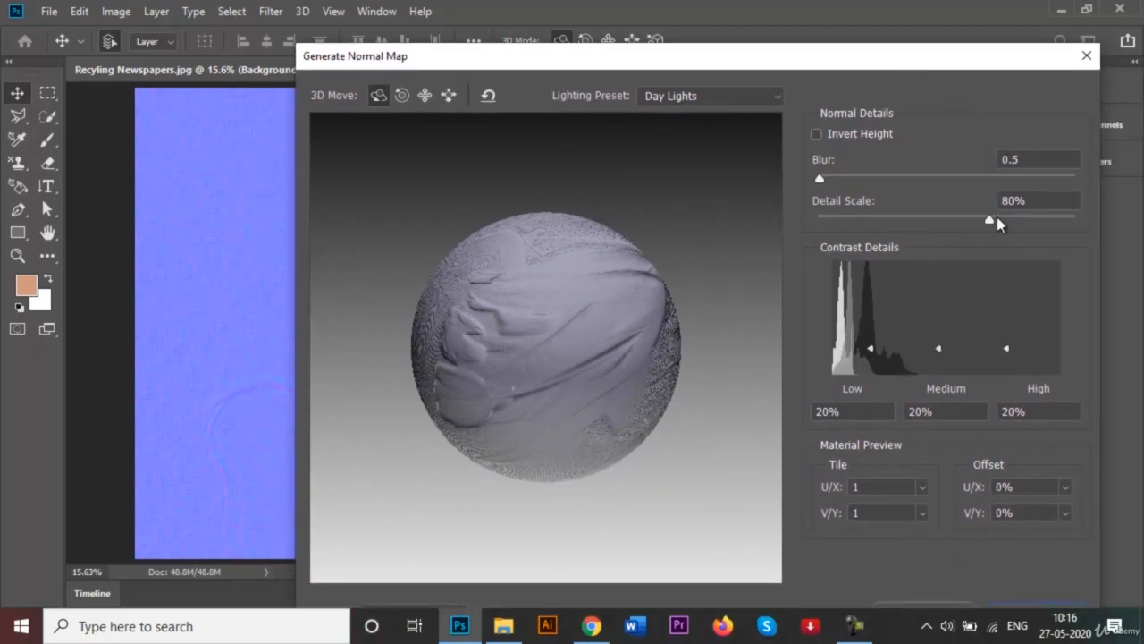
{"action": "left_click_drag", "start_coordinate": [989, 222], "coordinate": [1082, 229]}
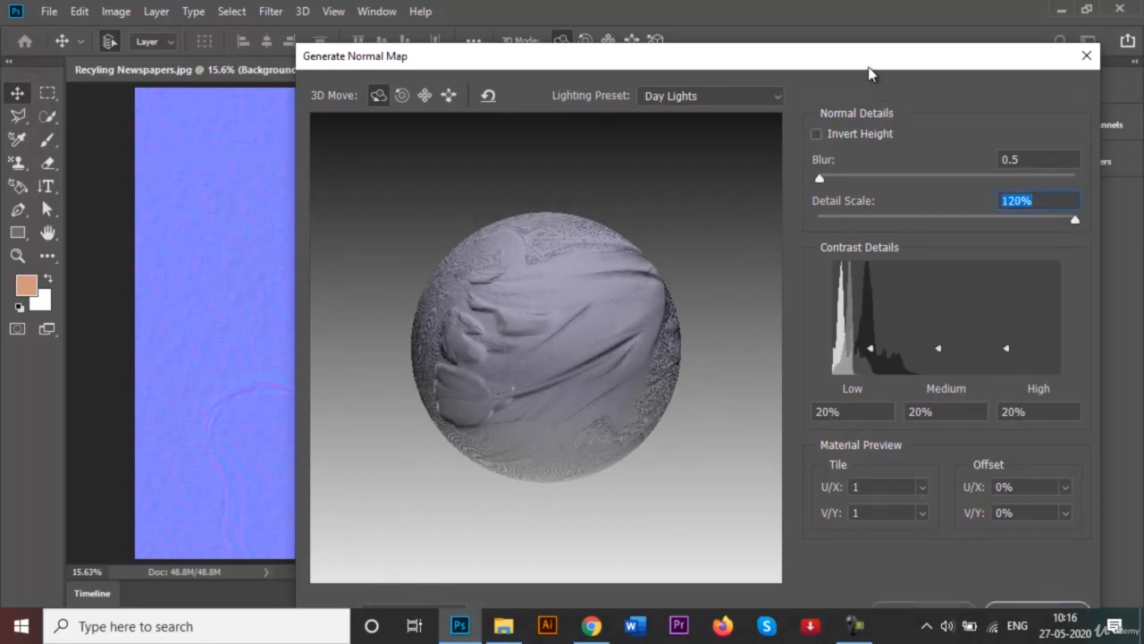
{"action": "left_click_drag", "start_coordinate": [755, 61], "coordinate": [873, 479]}
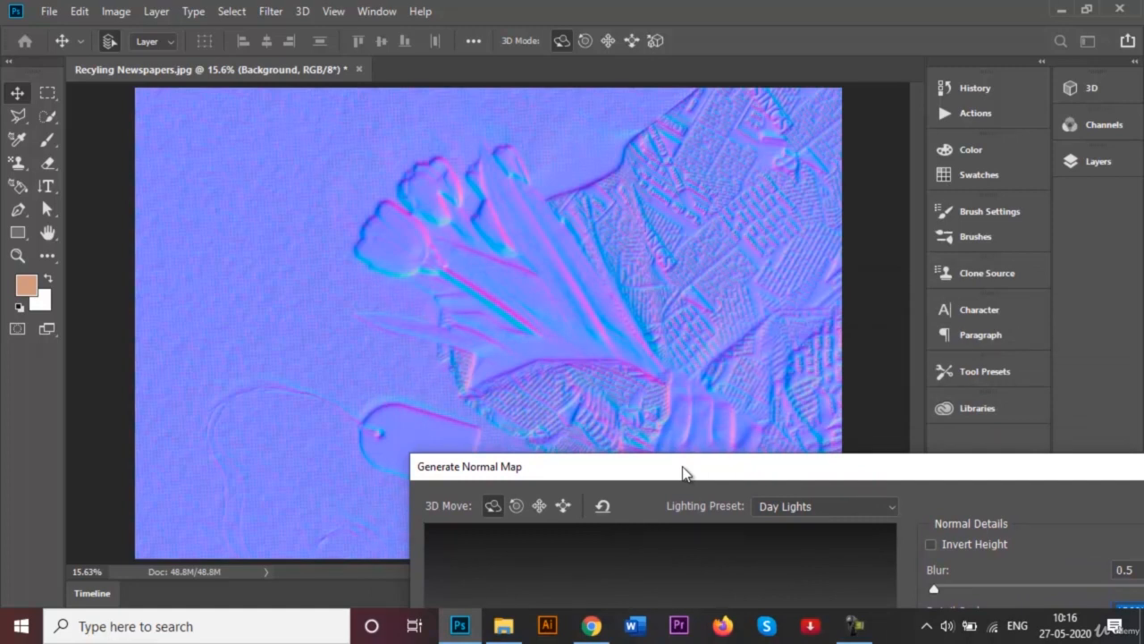
{"action": "left_click_drag", "start_coordinate": [683, 473], "coordinate": [663, 447]}
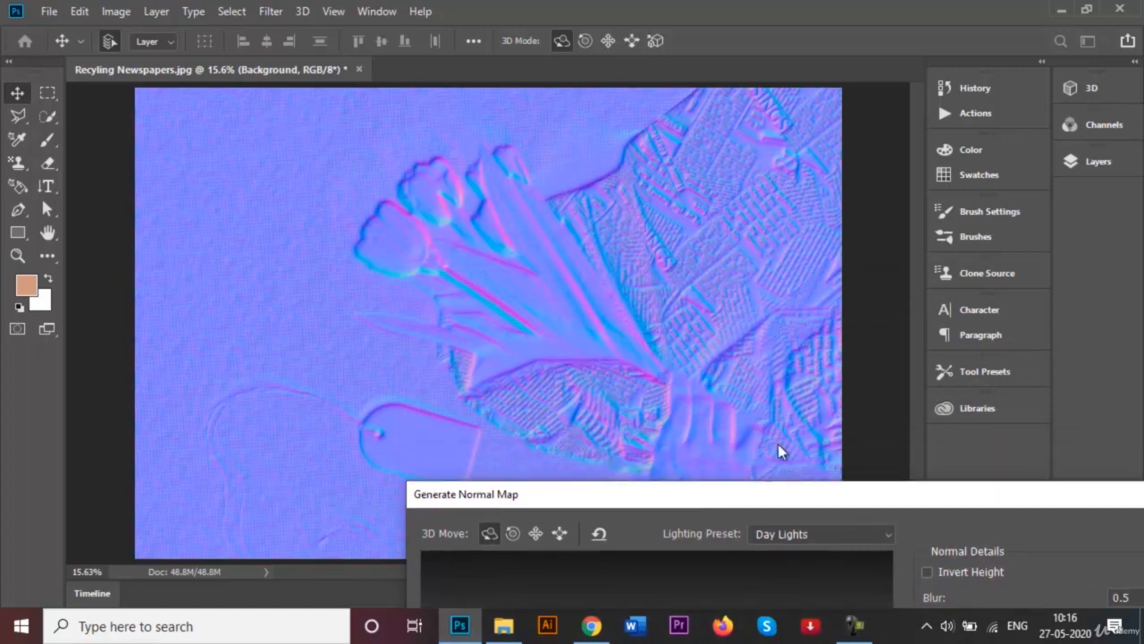
{"action": "left_click_drag", "start_coordinate": [770, 491], "coordinate": [828, 231]}
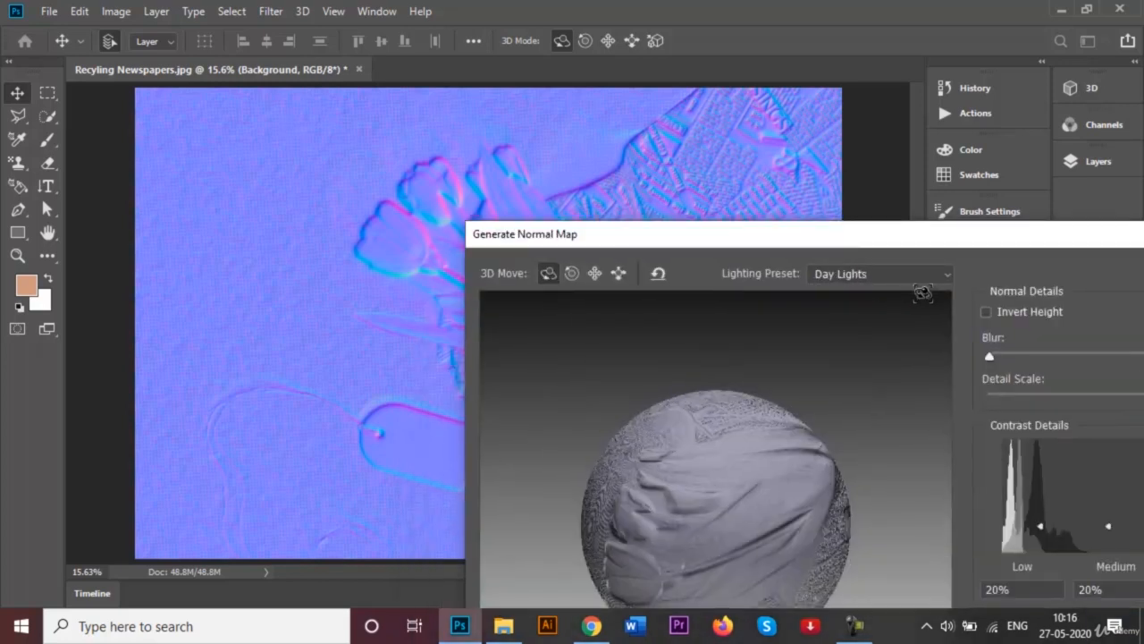
- Try the White Lights and Cold lighting presets on the sphere preview, rotating the sphere under each
{"action": "left_click", "coordinate": [932, 277]}
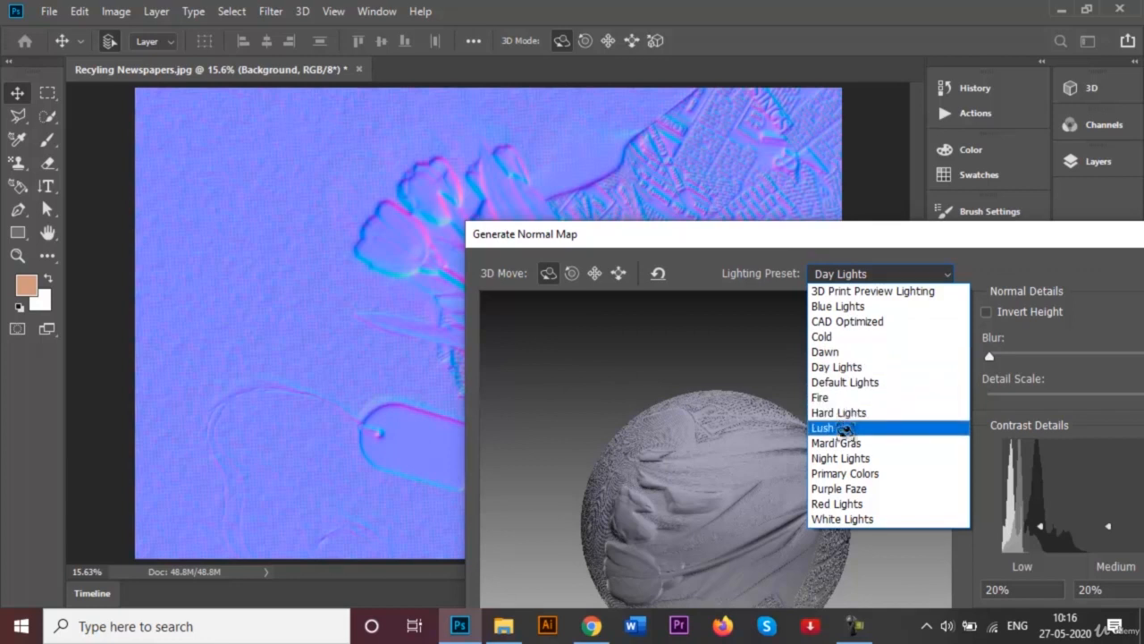
{"action": "left_click", "coordinate": [841, 519]}
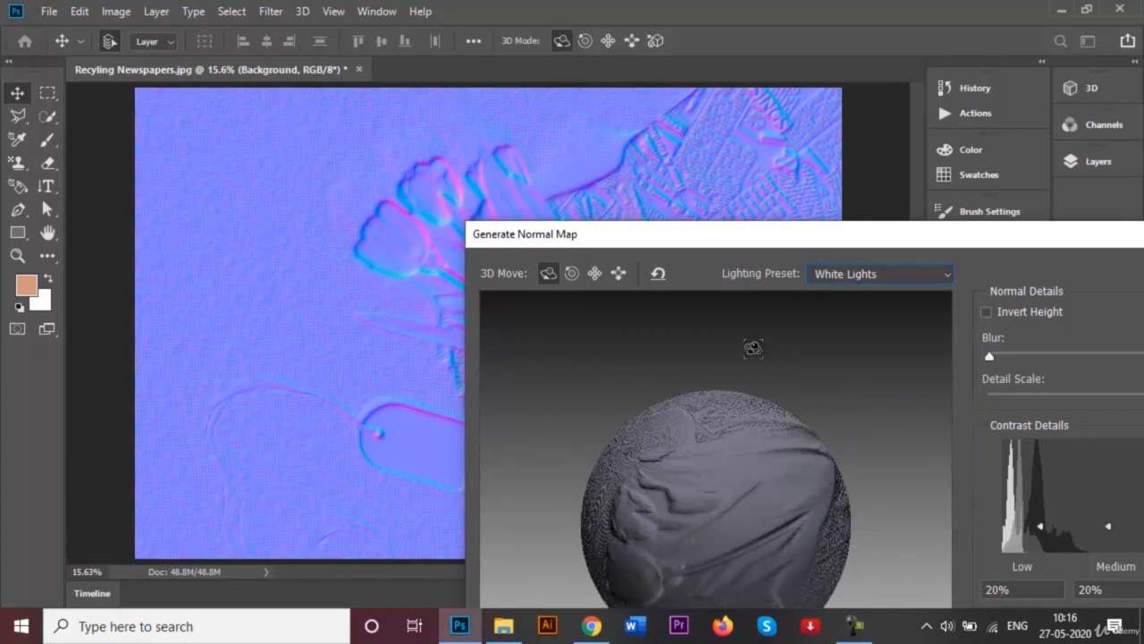
{"action": "mouse_move", "coordinate": [723, 450]}
{"action": "left_mouse_down"}
{"action": "mouse_move", "coordinate": [739, 476]}
{"action": "mouse_move", "coordinate": [720, 469]}
{"action": "mouse_move", "coordinate": [727, 439]}
{"action": "left_mouse_up"}
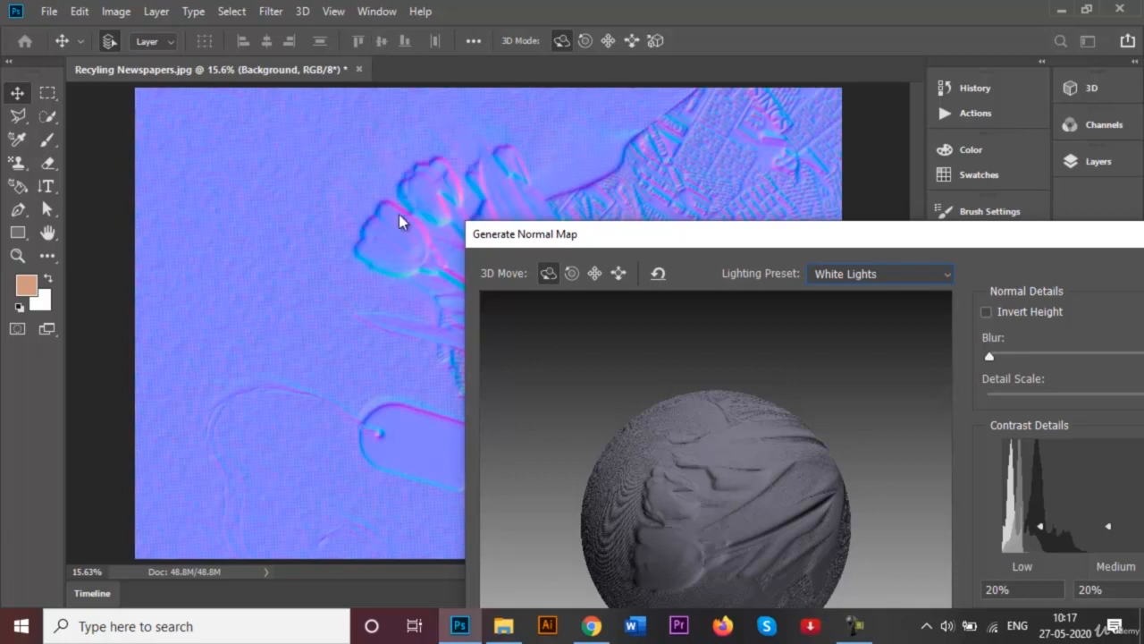
{"action": "left_click", "coordinate": [909, 273]}
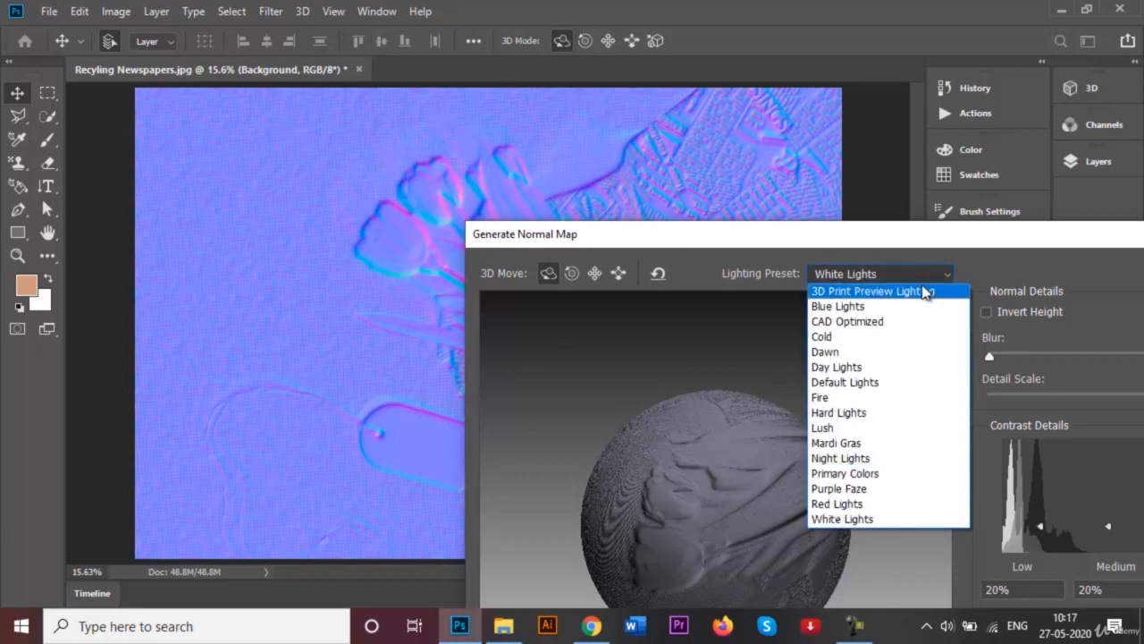
{"action": "left_click", "coordinate": [881, 336]}
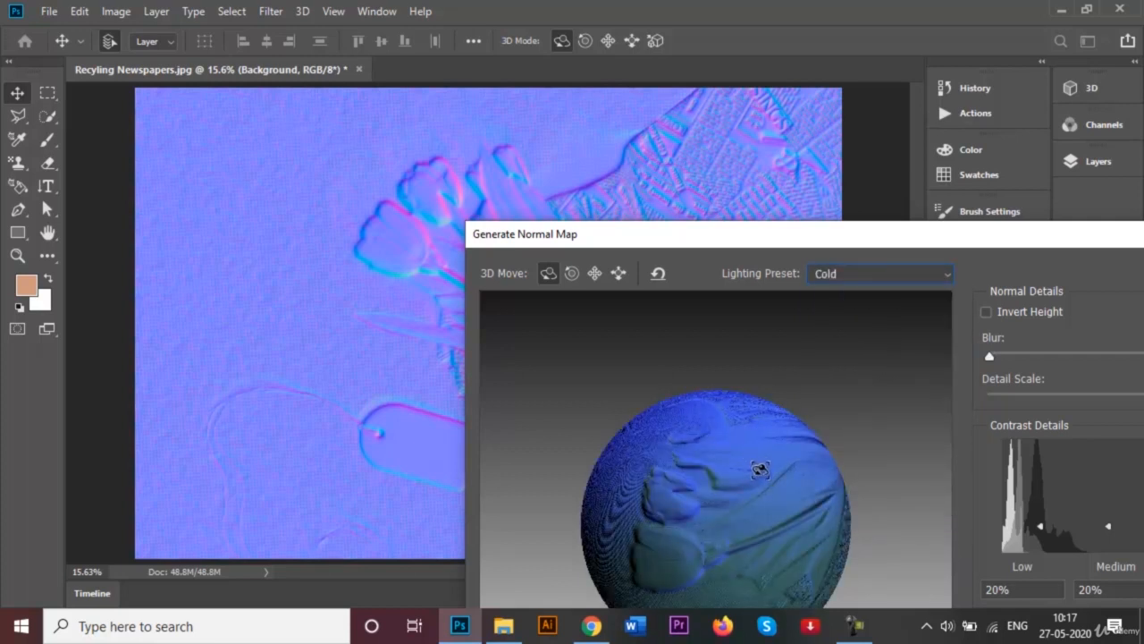
{"action": "left_click_drag", "start_coordinate": [760, 470], "coordinate": [628, 245]}
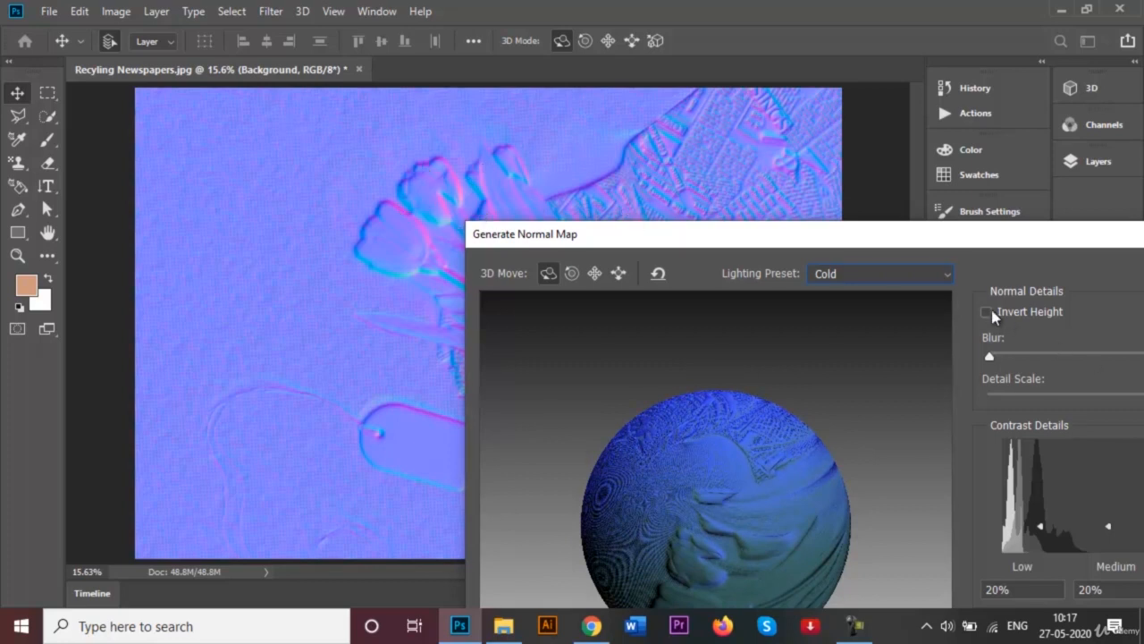
- Switch the lighting preset to Night Lights and rotate the sphere preview
{"action": "left_click", "coordinate": [948, 275]}
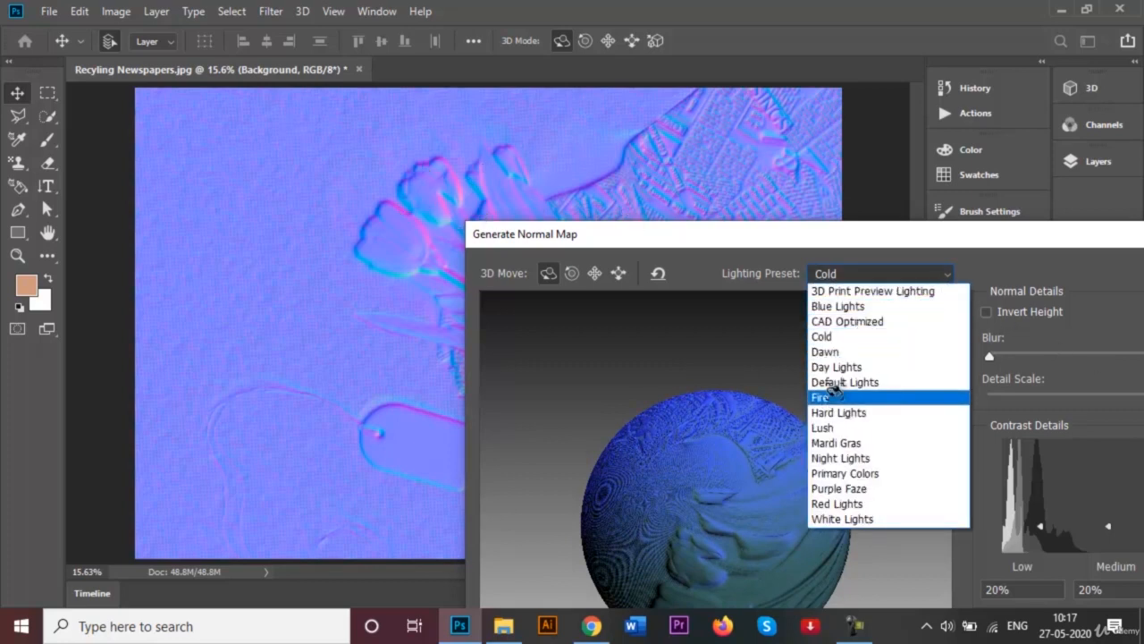
{"action": "left_click", "coordinate": [842, 457]}
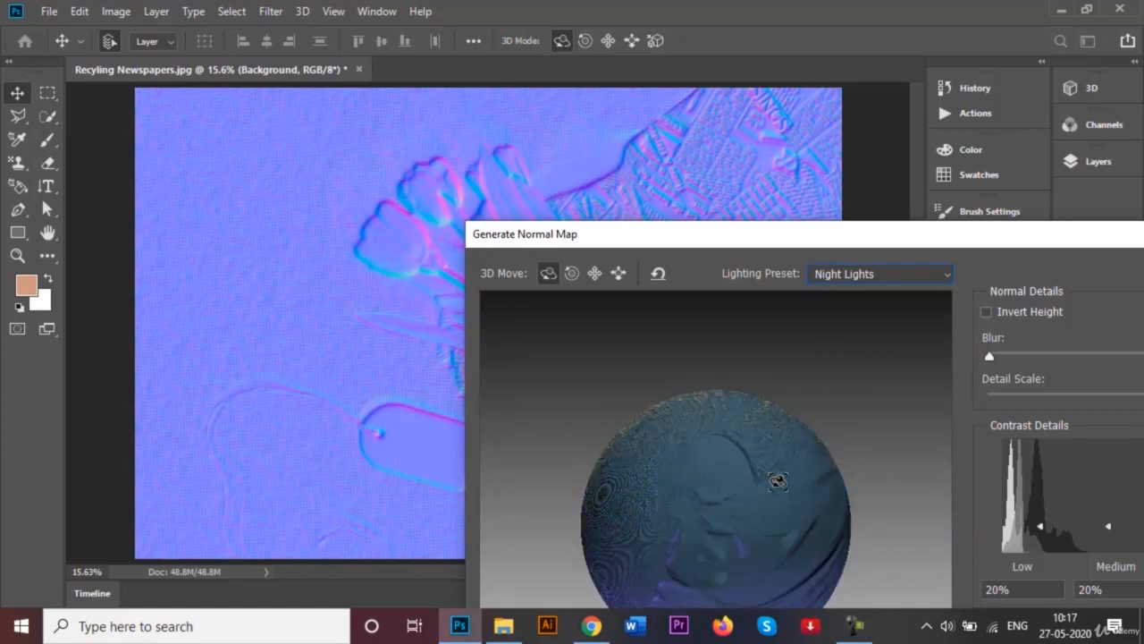
{"action": "left_click_drag", "start_coordinate": [777, 481], "coordinate": [735, 457]}
- Set the Low contrast detail of the normal map to 30%
{"action": "left_click_drag", "start_coordinate": [885, 243], "coordinate": [760, 41]}
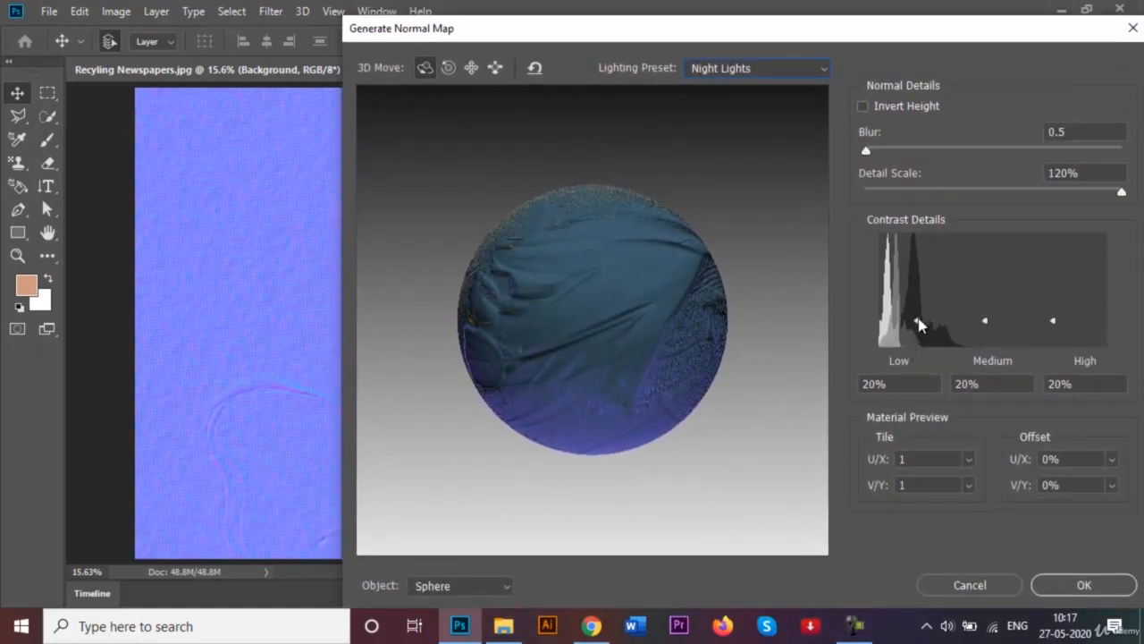
{"action": "left_click_drag", "start_coordinate": [919, 319], "coordinate": [919, 314]}
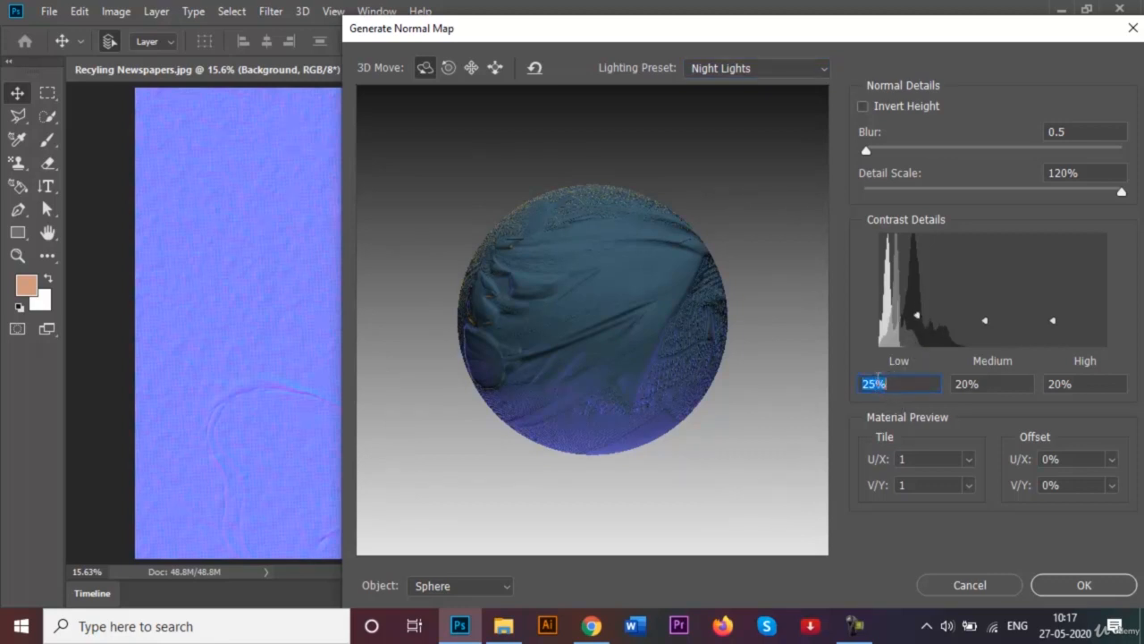
{"action": "left_click", "coordinate": [874, 379]}
{"action": "key", "text": "BackSpace"}
{"action": "key", "text": "BackSpace"}
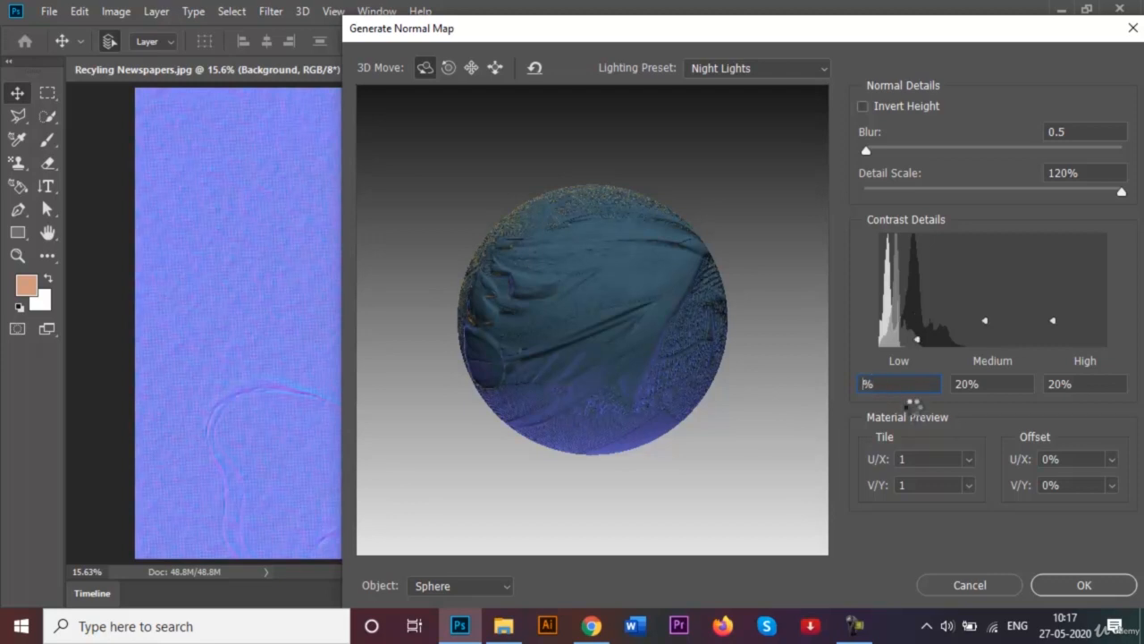
{"action": "type", "text": "30"}
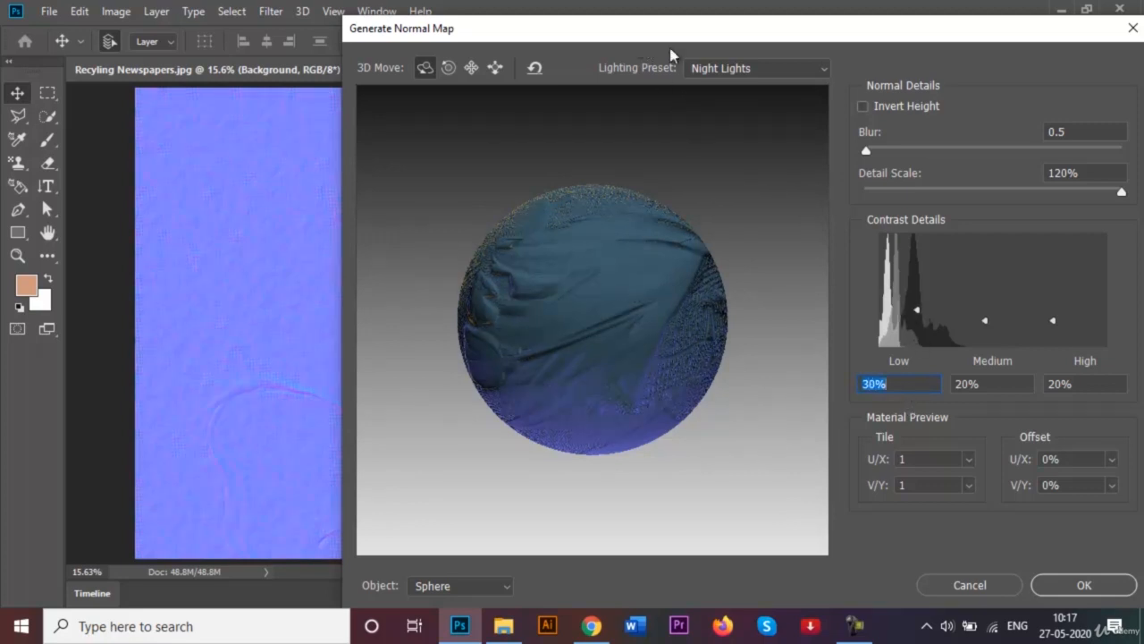
- Apply the configured normal map to the photo and undo the filter
{"action": "left_click_drag", "start_coordinate": [721, 41], "coordinate": [668, 54]}
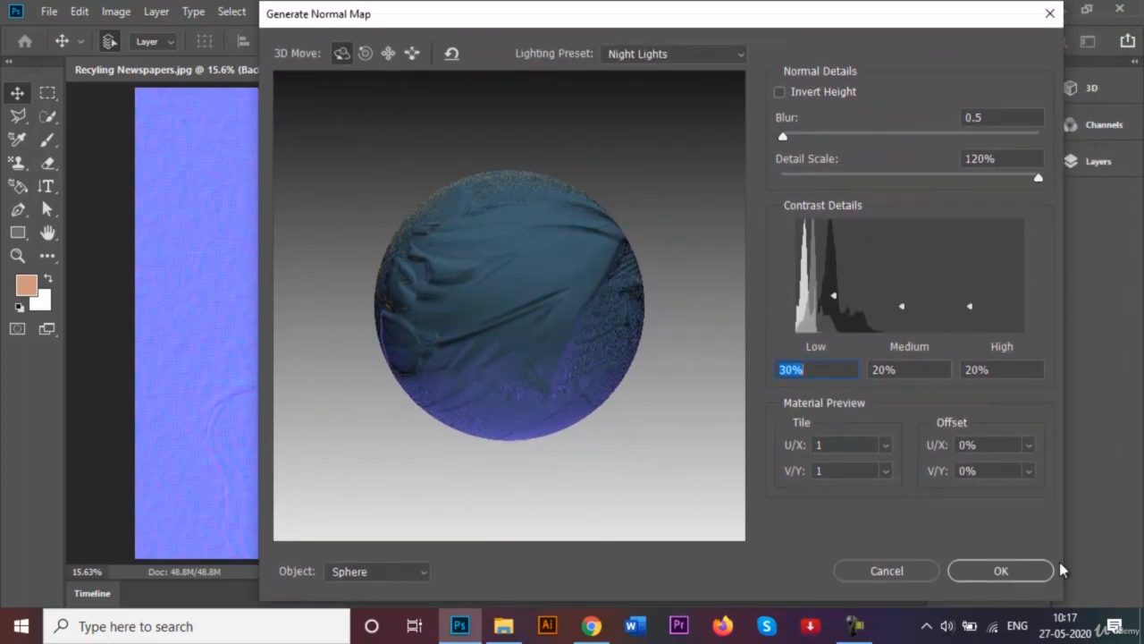
{"action": "left_click", "coordinate": [1028, 568]}
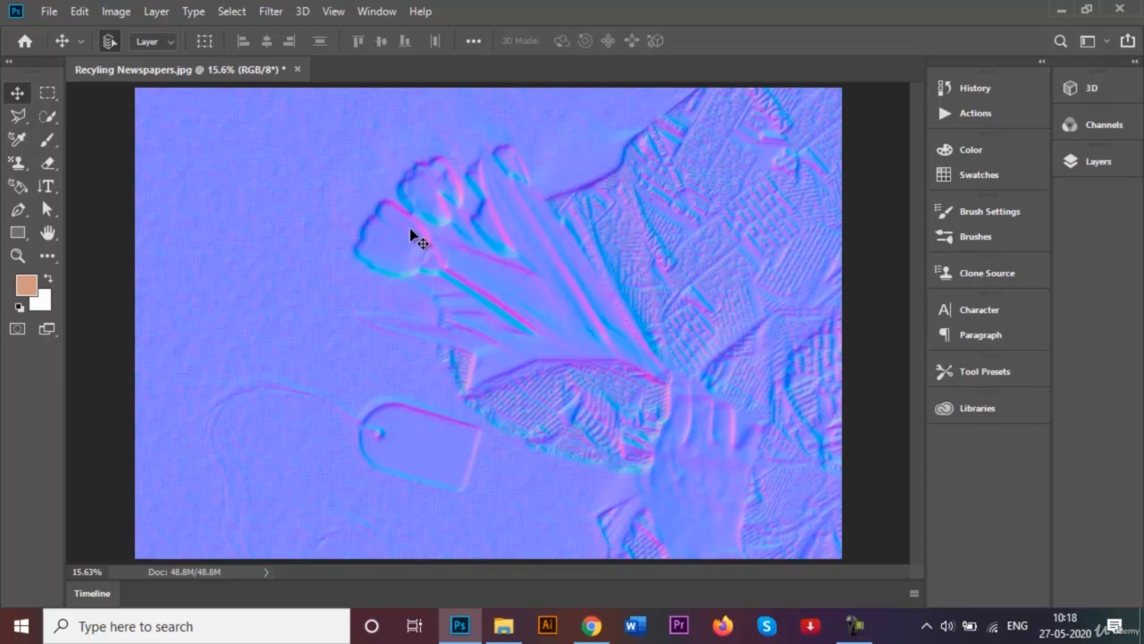
{"action": "key", "text": "ctrl+z"}
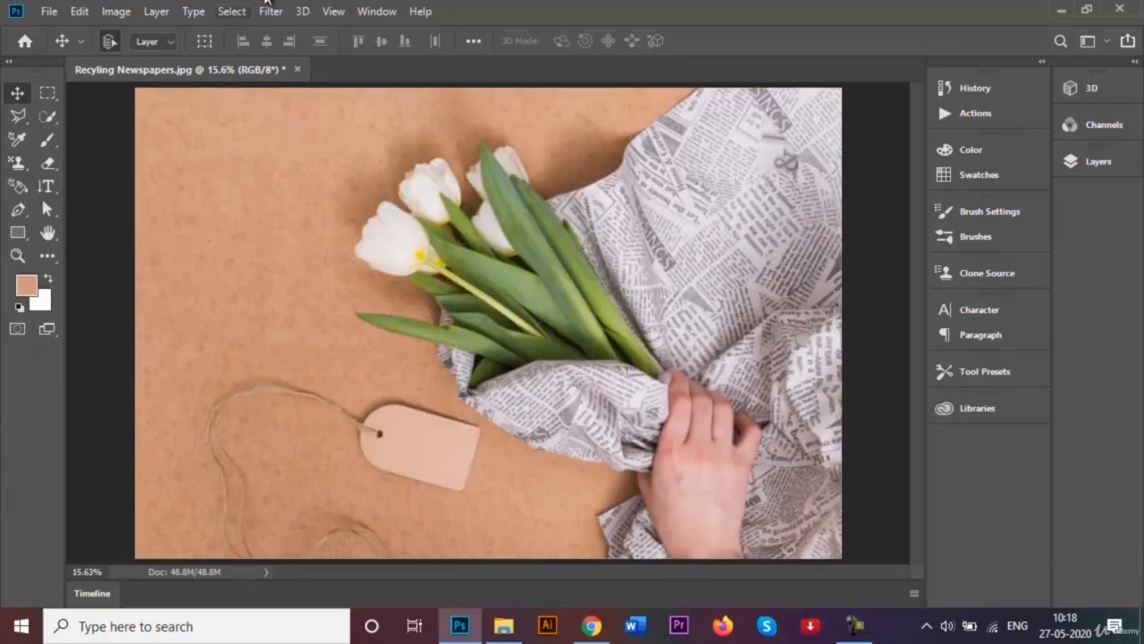
- Start the 3D Generate Bump Map filter on the tulip photo
{"action": "left_click", "coordinate": [306, 11]}
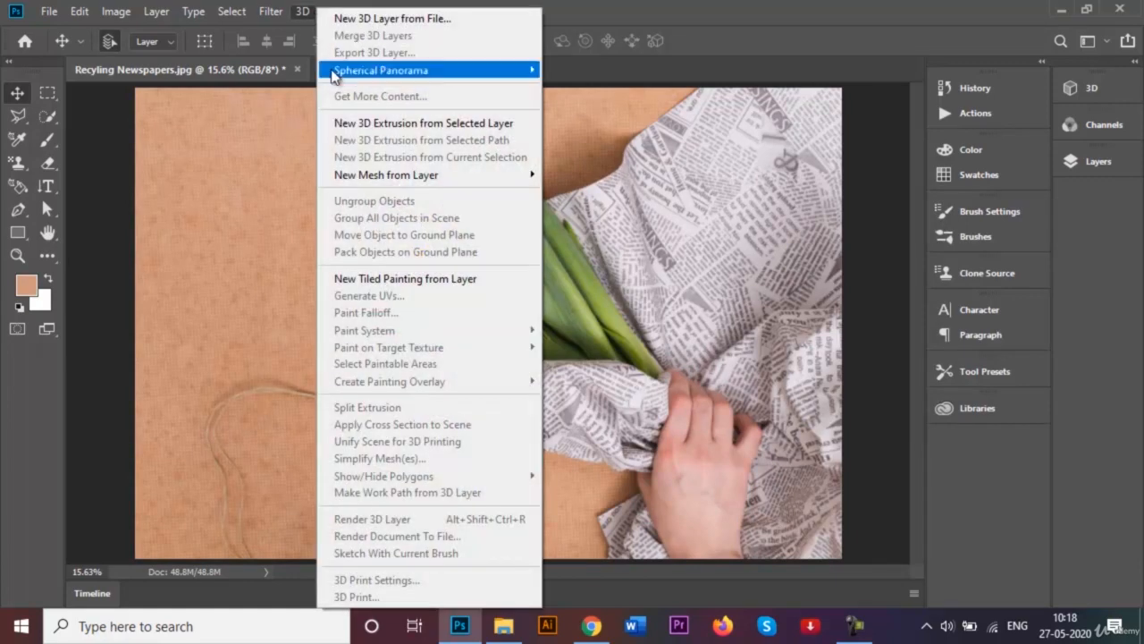
{"action": "left_click", "coordinate": [300, 12]}
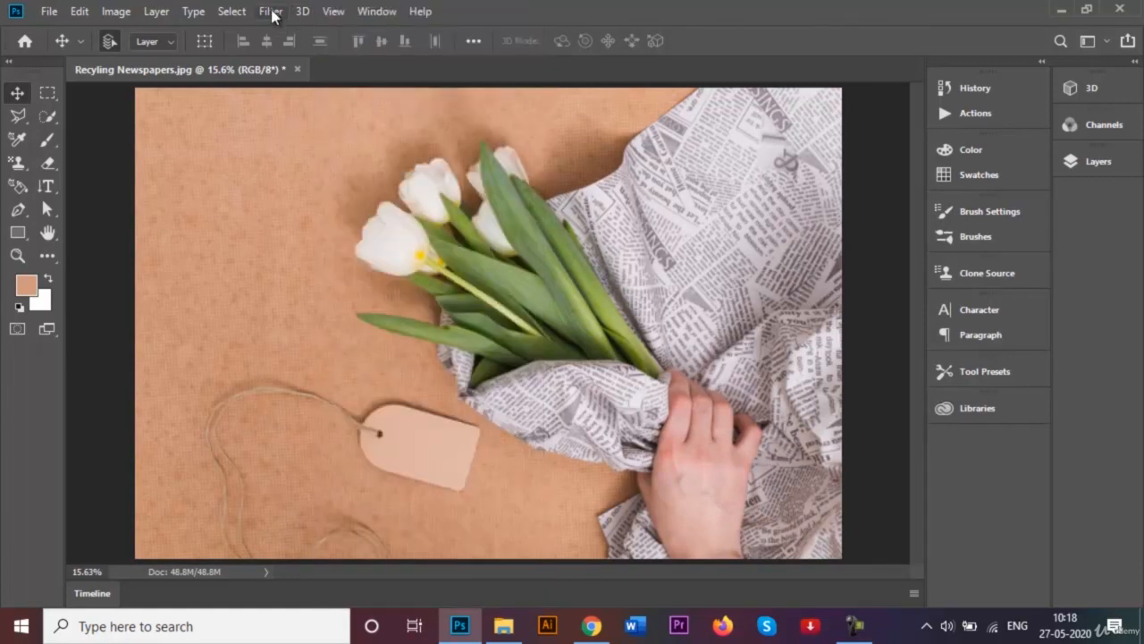
{"action": "left_click", "coordinate": [272, 13]}
{"action": "mouse_move", "coordinate": [376, 199]}
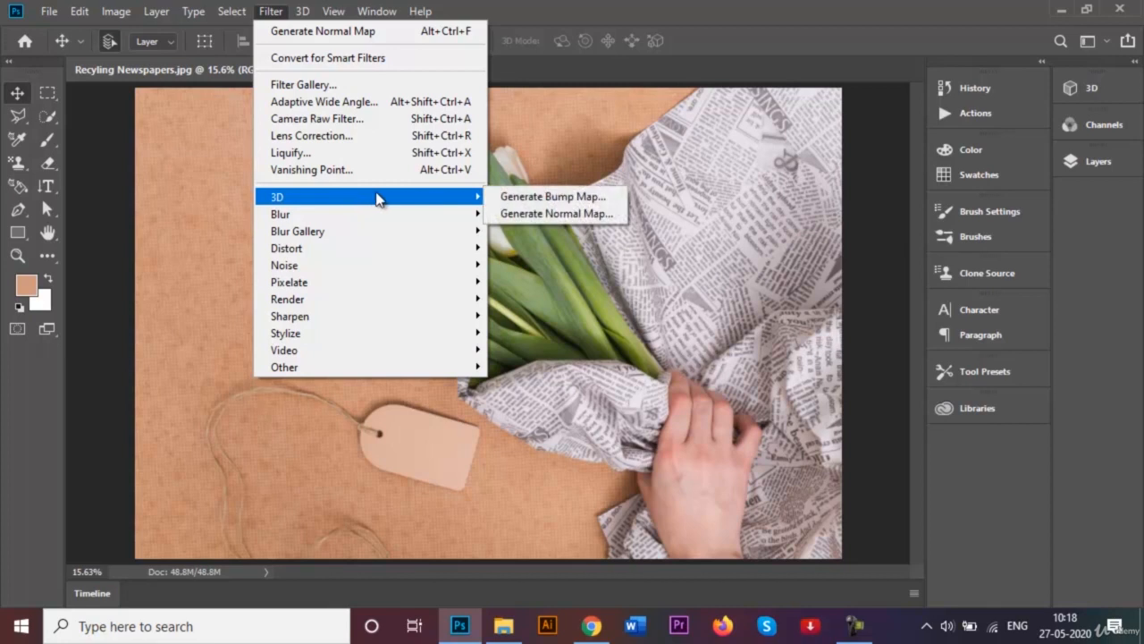
{"action": "left_click", "coordinate": [533, 199]}
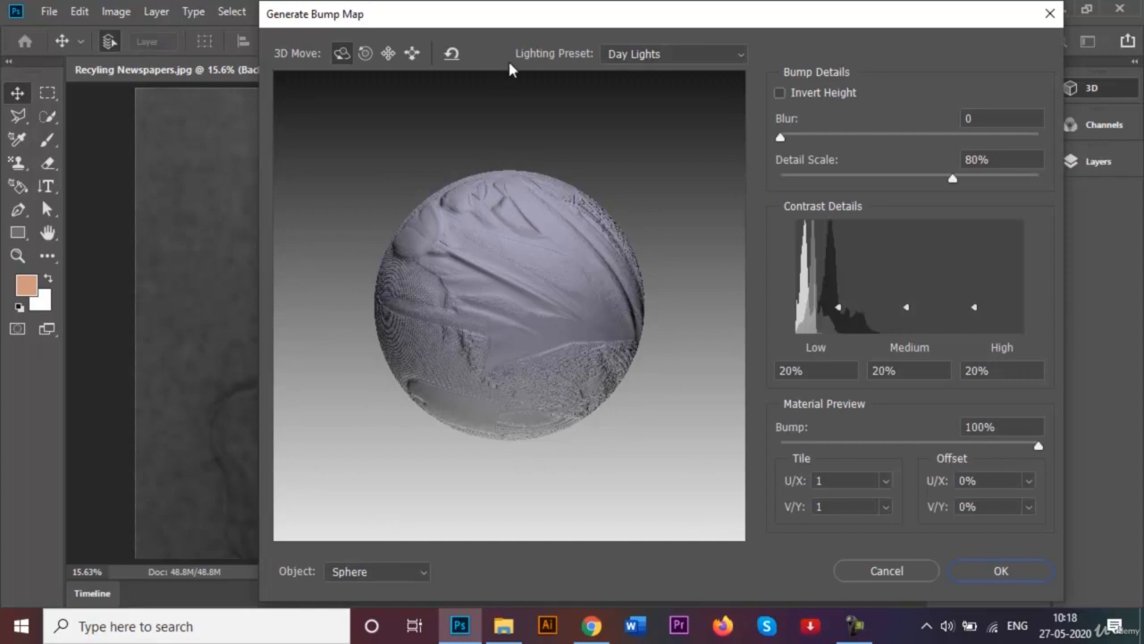
- Set the bump map's Detail Scale to 120% and reveal the photo behind the dialog to check the effect
{"action": "left_click_drag", "start_coordinate": [541, 14], "coordinate": [961, 295]}
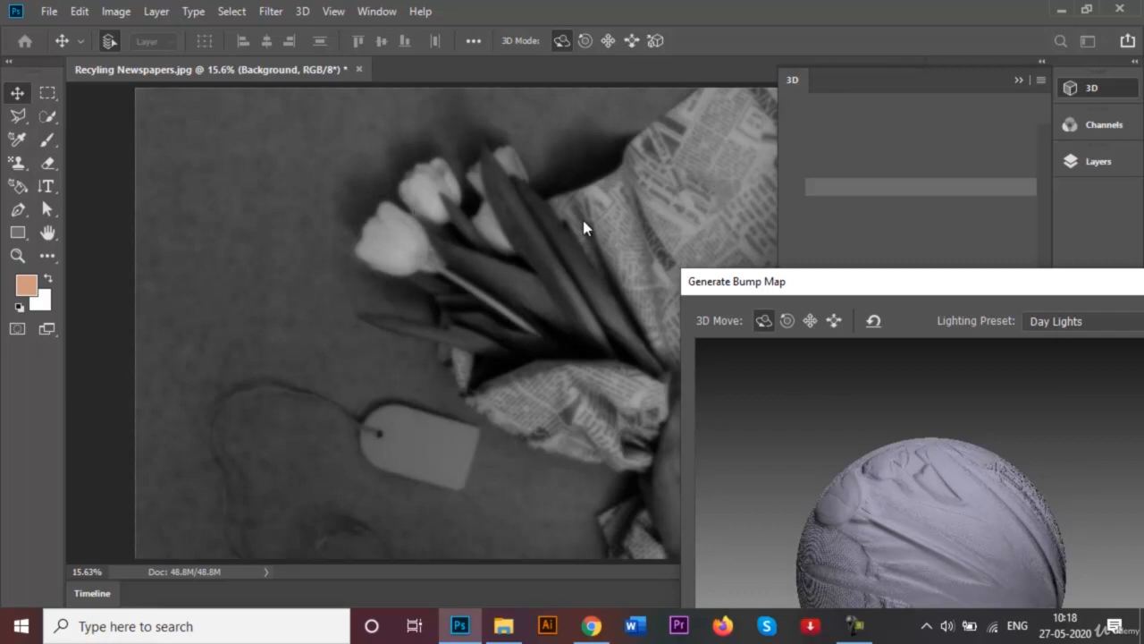
{"action": "left_click_drag", "start_coordinate": [863, 288], "coordinate": [489, 264]}
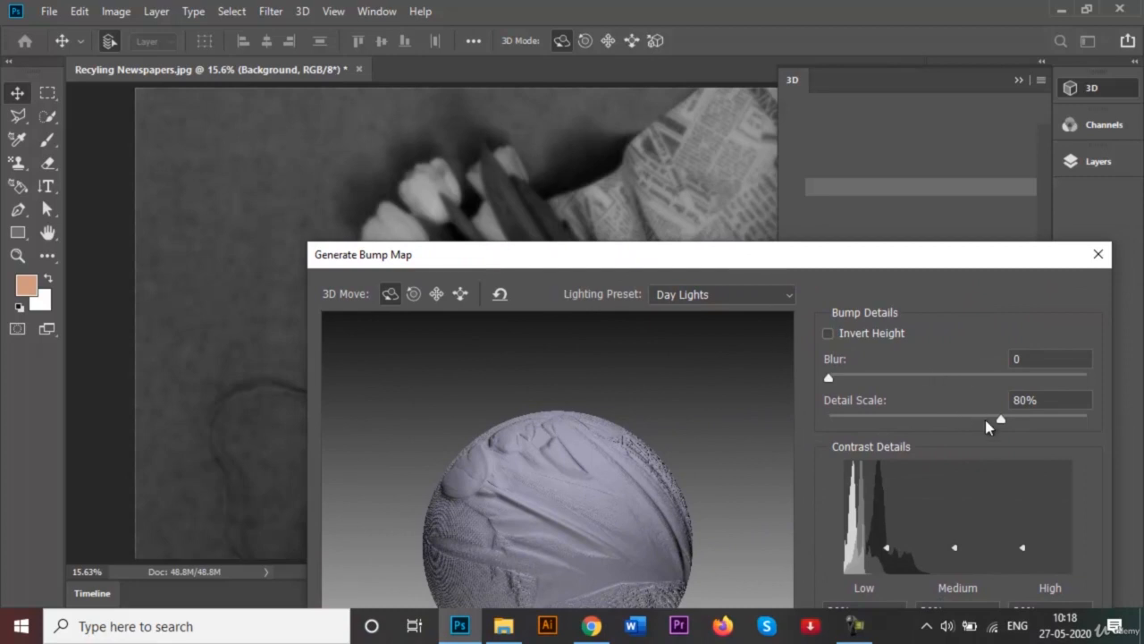
{"action": "left_click_drag", "start_coordinate": [999, 423], "coordinate": [1100, 418]}
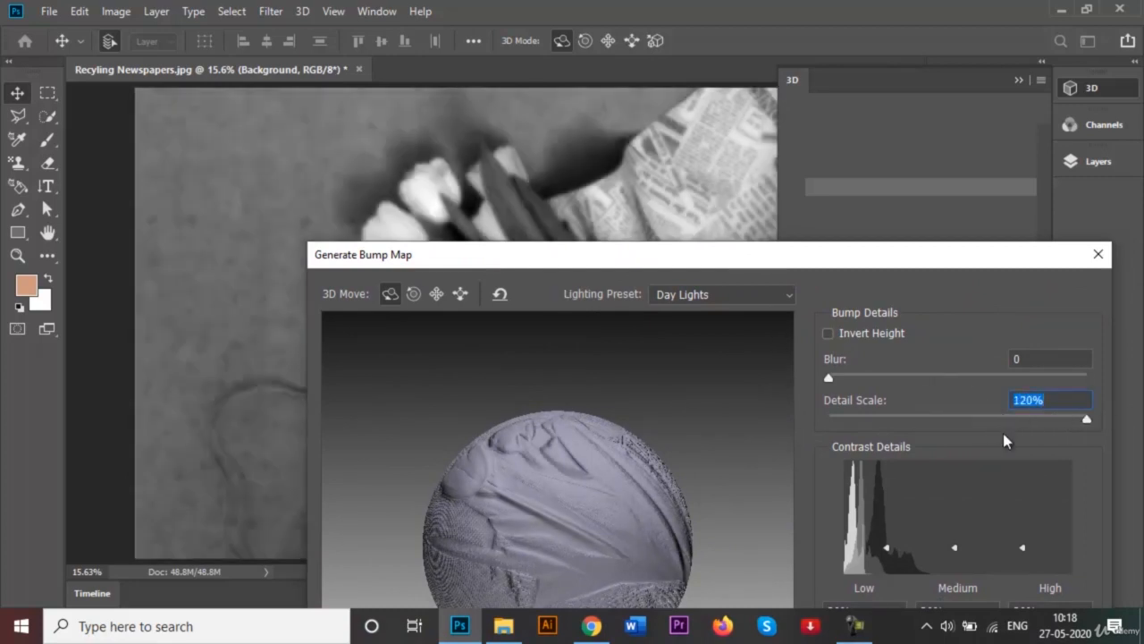
{"action": "left_click_drag", "start_coordinate": [835, 265], "coordinate": [621, 439]}
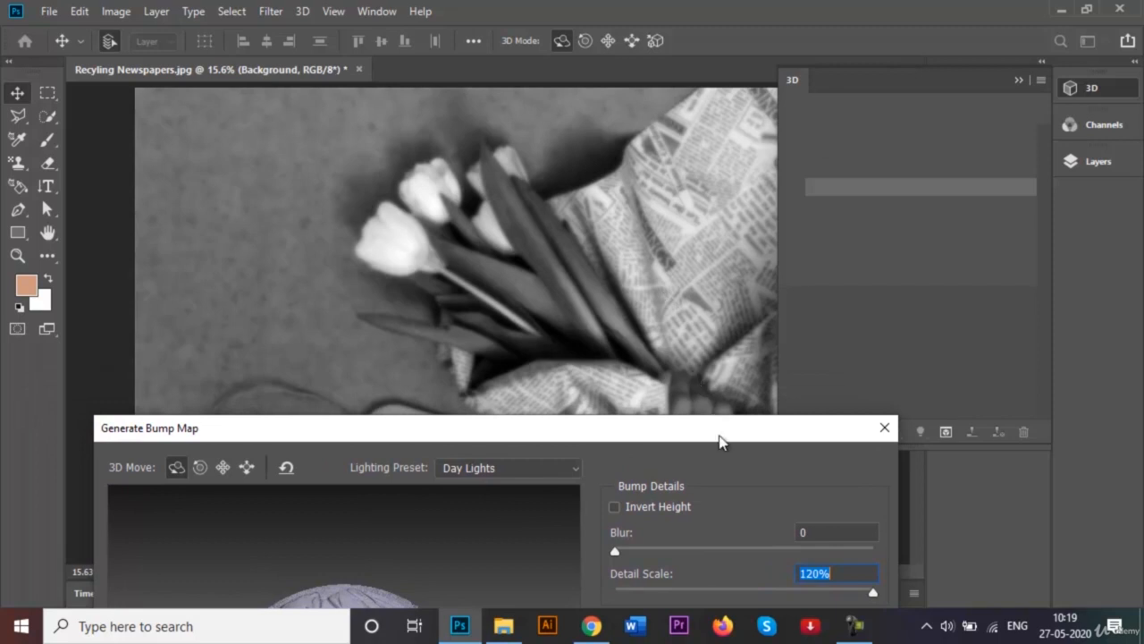
- Try a Blur of 10.7 on the bump map and return it to 0
{"action": "left_click_drag", "start_coordinate": [720, 434], "coordinate": [761, 349]}
{"action": "left_click_drag", "start_coordinate": [657, 471], "coordinate": [711, 468]}
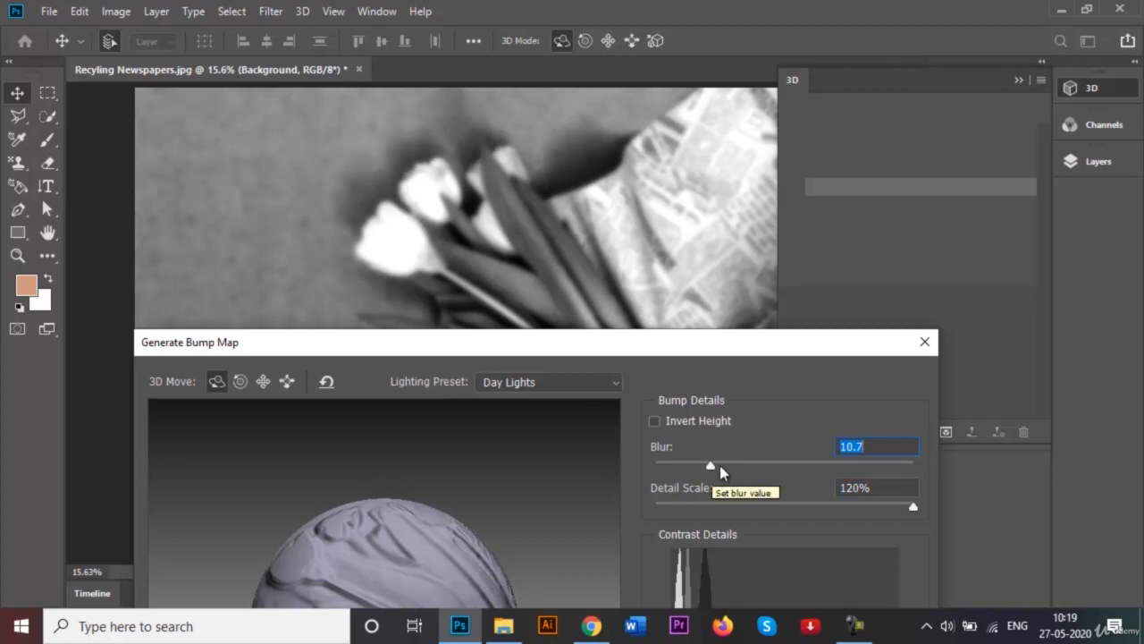
{"action": "left_click_drag", "start_coordinate": [700, 466], "coordinate": [602, 475]}
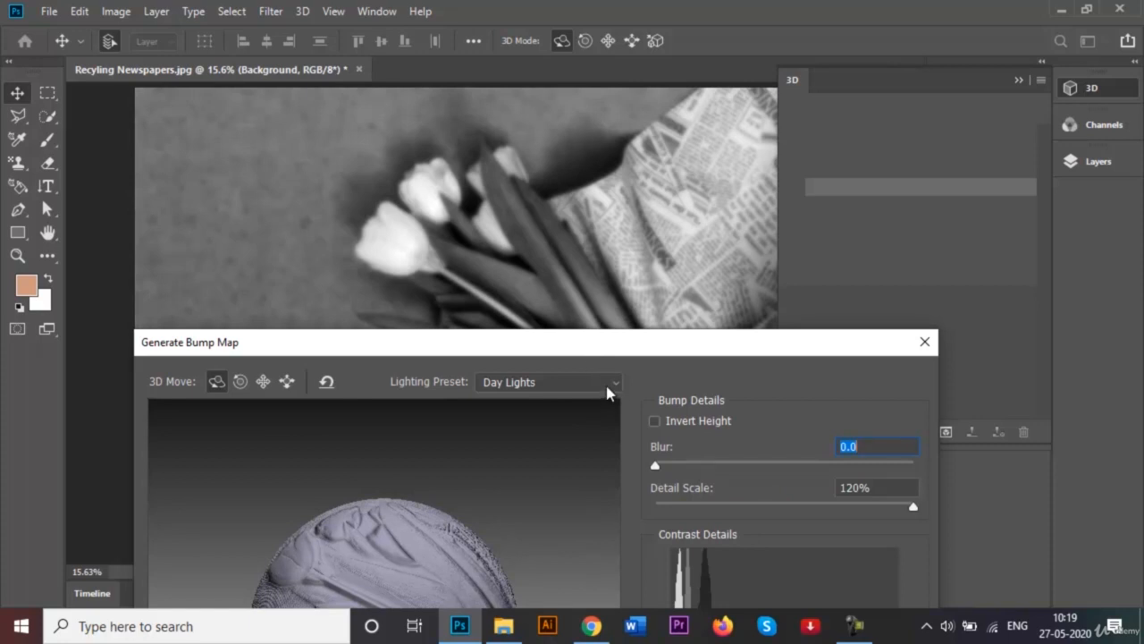
- Try the Mardi Gras lighting preset on the bump map preview and rotate the sphere to show the tulips
{"action": "left_click", "coordinate": [606, 387]}
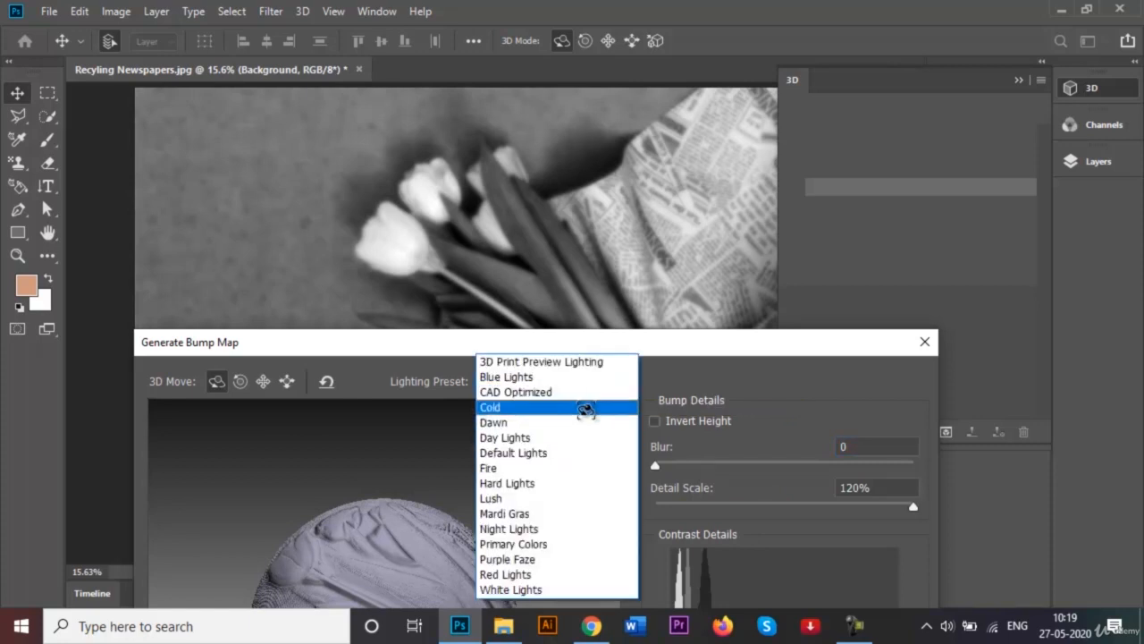
{"action": "left_click", "coordinate": [515, 513]}
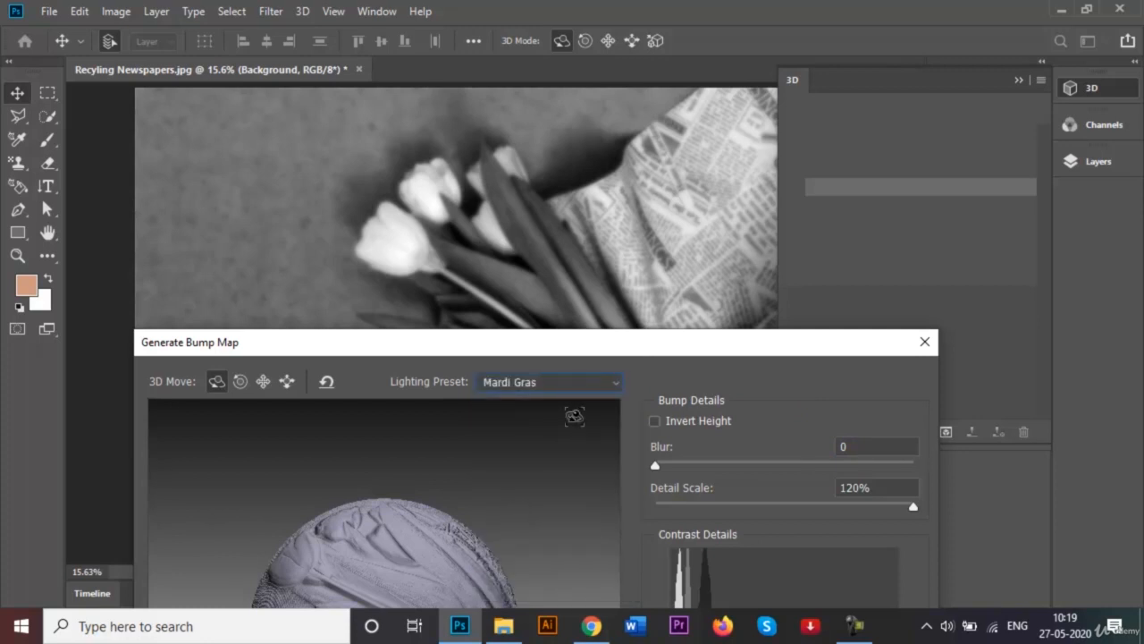
{"action": "left_click_drag", "start_coordinate": [741, 355], "coordinate": [1140, 71]}
{"action": "left_click_drag", "start_coordinate": [858, 296], "coordinate": [899, 306]}
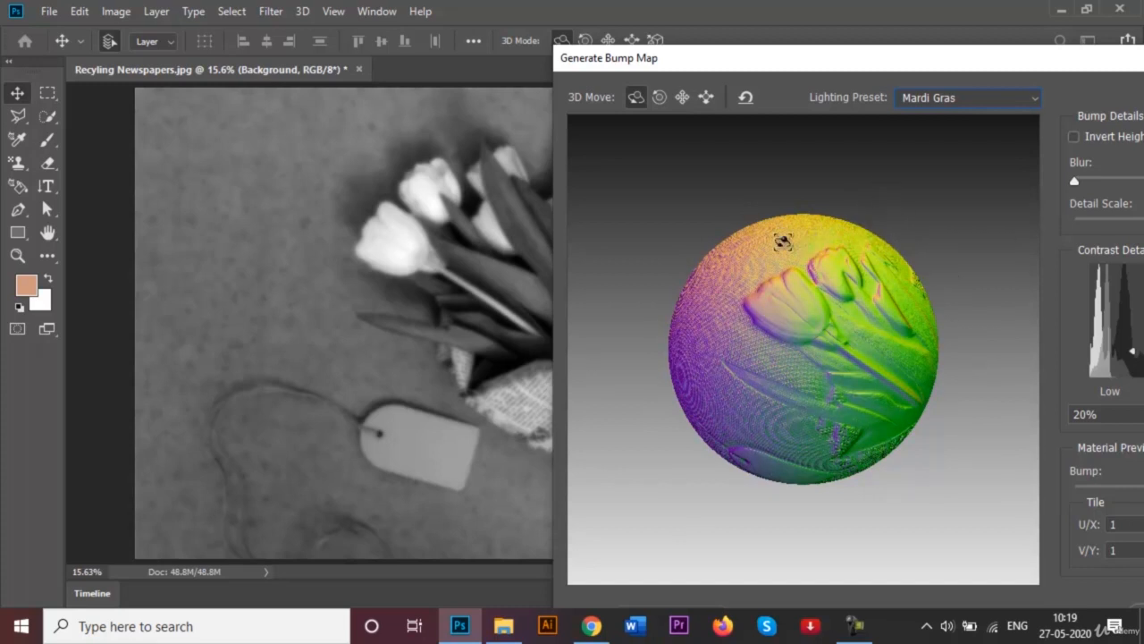
- Switch the lighting preset to Fire and set the material preview's Bump to 89%
{"action": "left_click", "coordinate": [983, 99]}
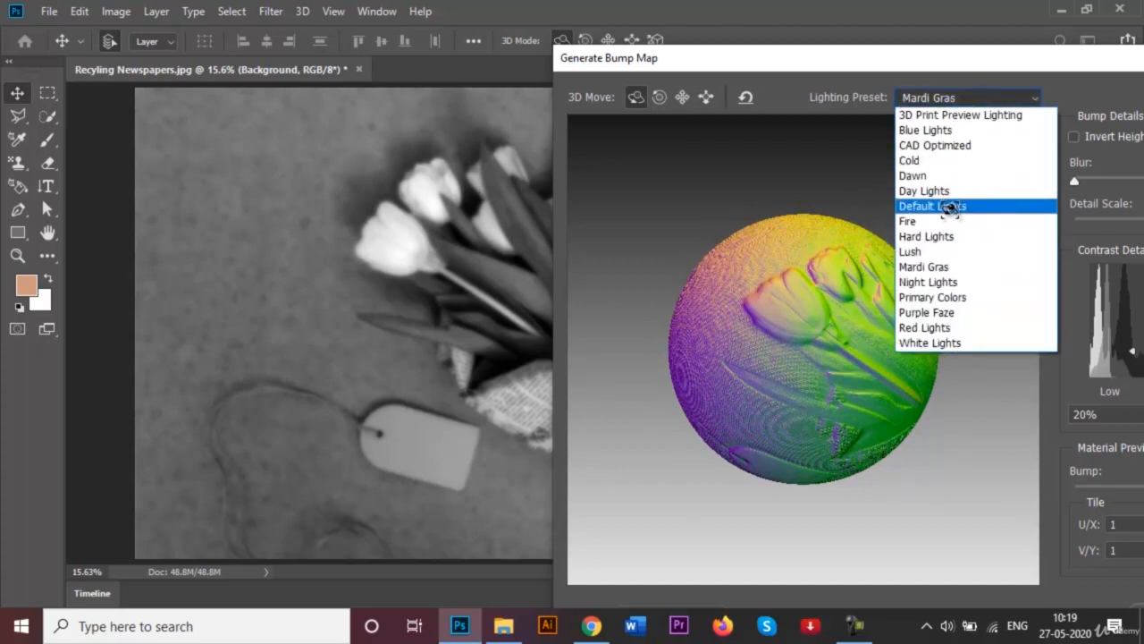
{"action": "left_click", "coordinate": [911, 221]}
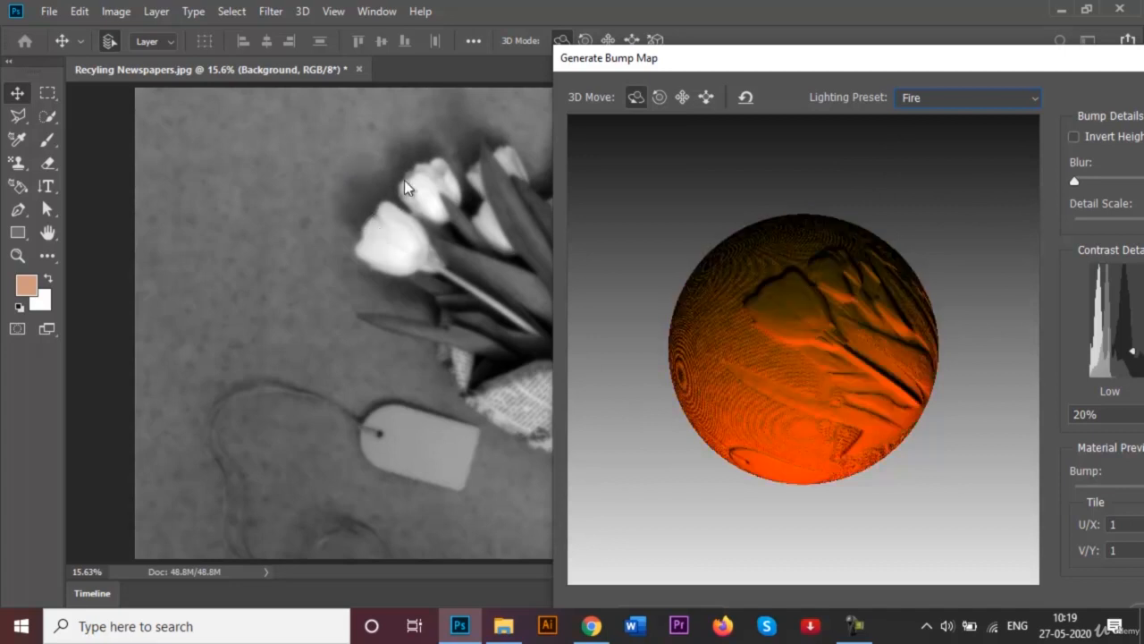
{"action": "left_click_drag", "start_coordinate": [1013, 70], "coordinate": [743, 137]}
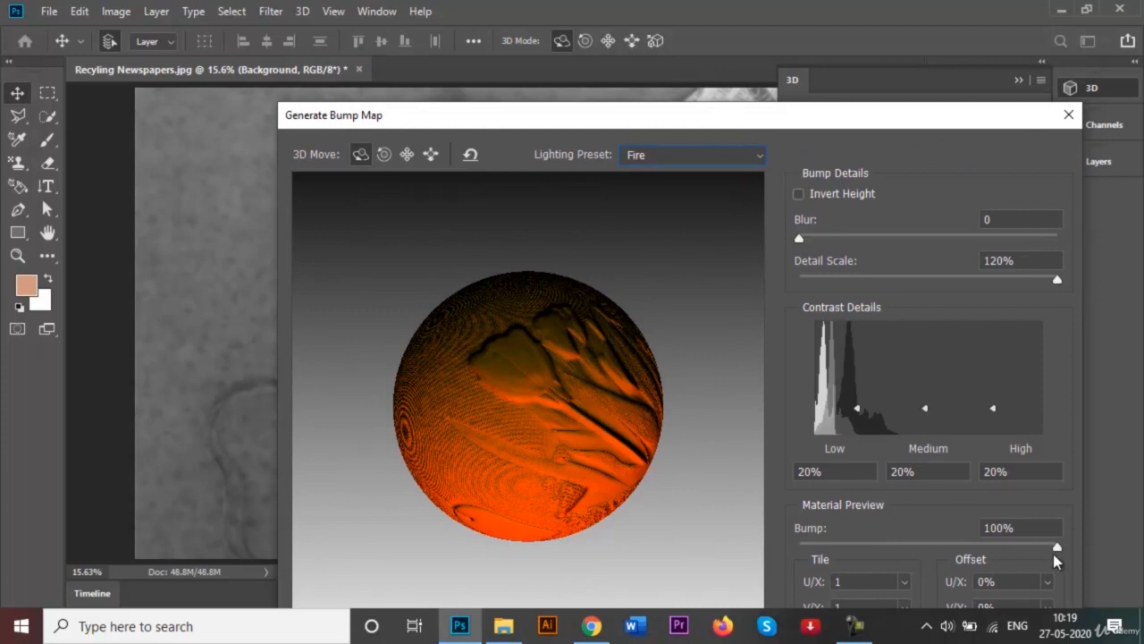
{"action": "left_click_drag", "start_coordinate": [1055, 546], "coordinate": [1028, 547]}
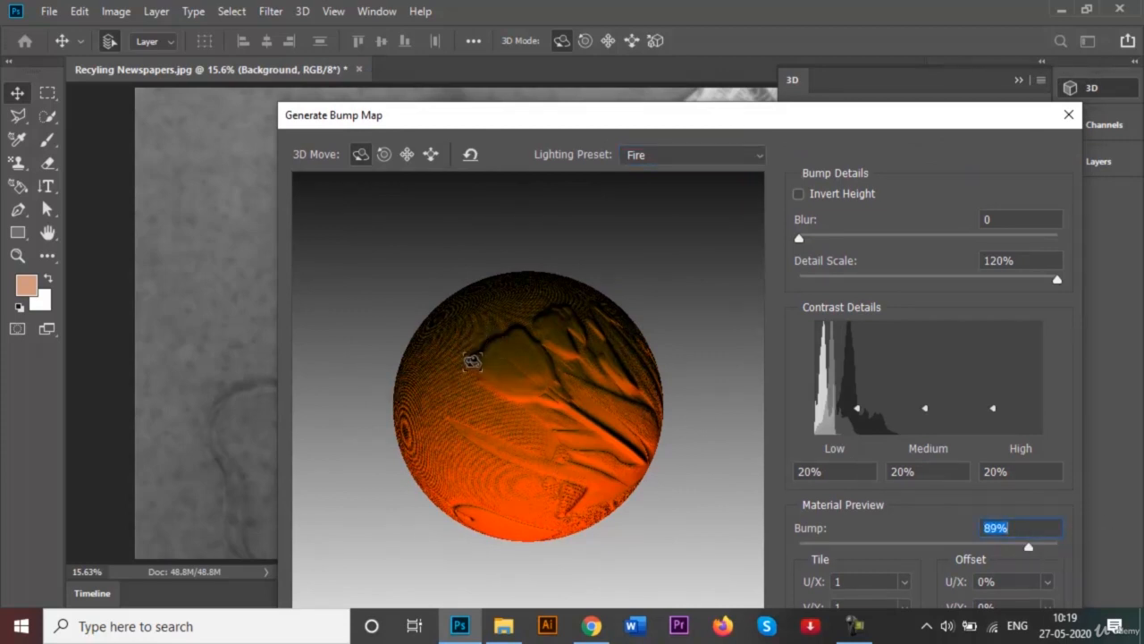
- Check the photo behind the dialog and apply the configured bump map to it
{"action": "left_click_drag", "start_coordinate": [493, 113], "coordinate": [480, 347]}
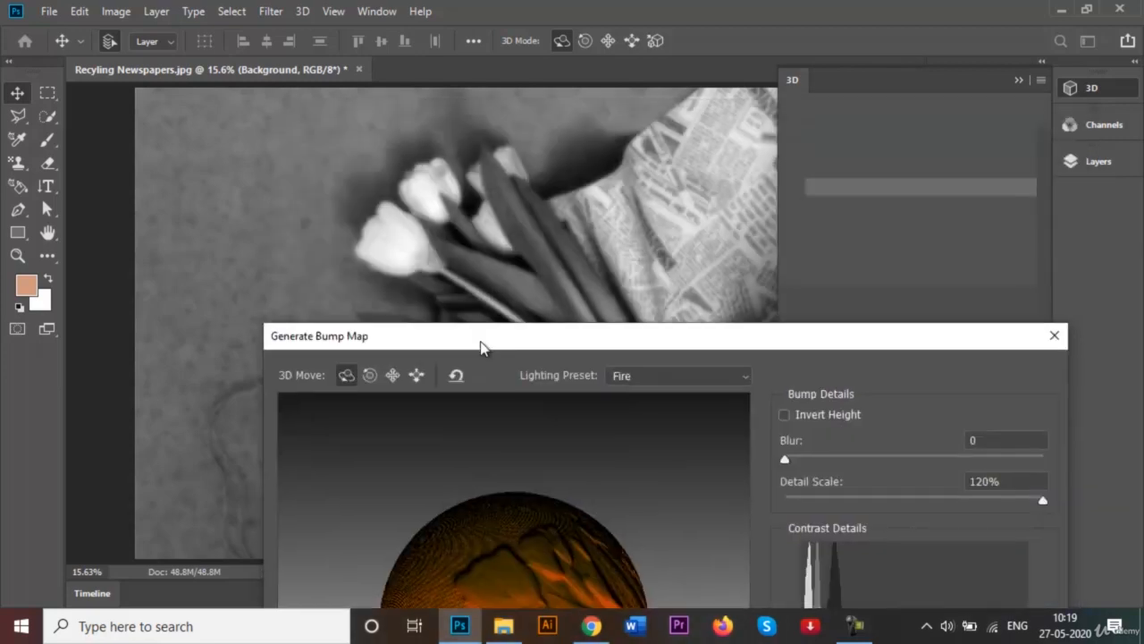
{"action": "left_click_drag", "start_coordinate": [552, 338], "coordinate": [556, 157]}
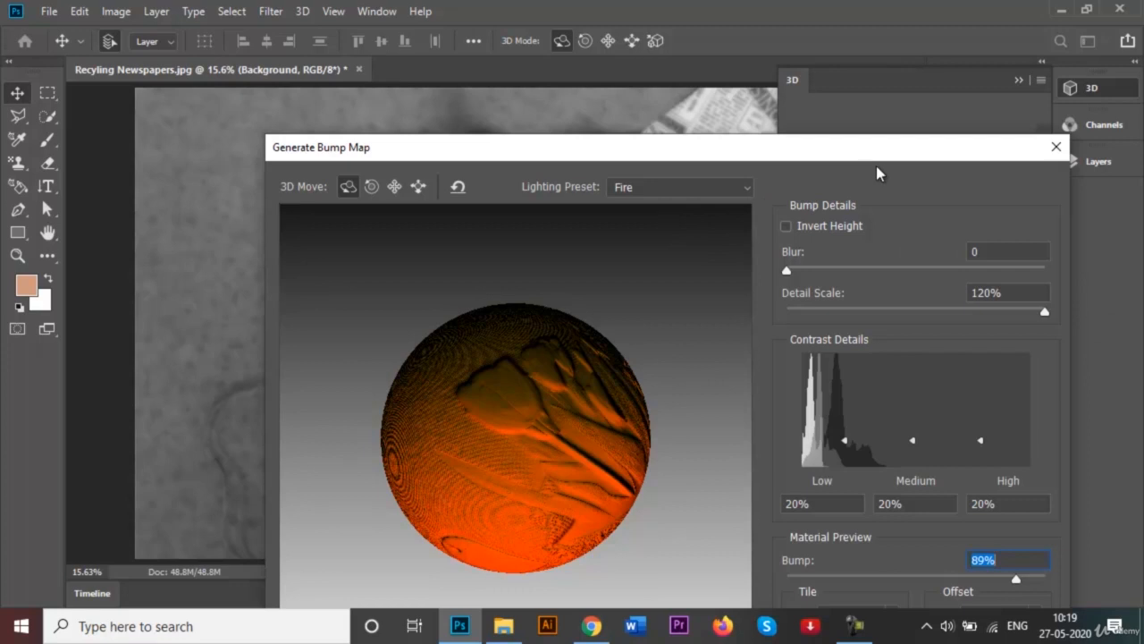
{"action": "left_click_drag", "start_coordinate": [832, 159], "coordinate": [720, 5]}
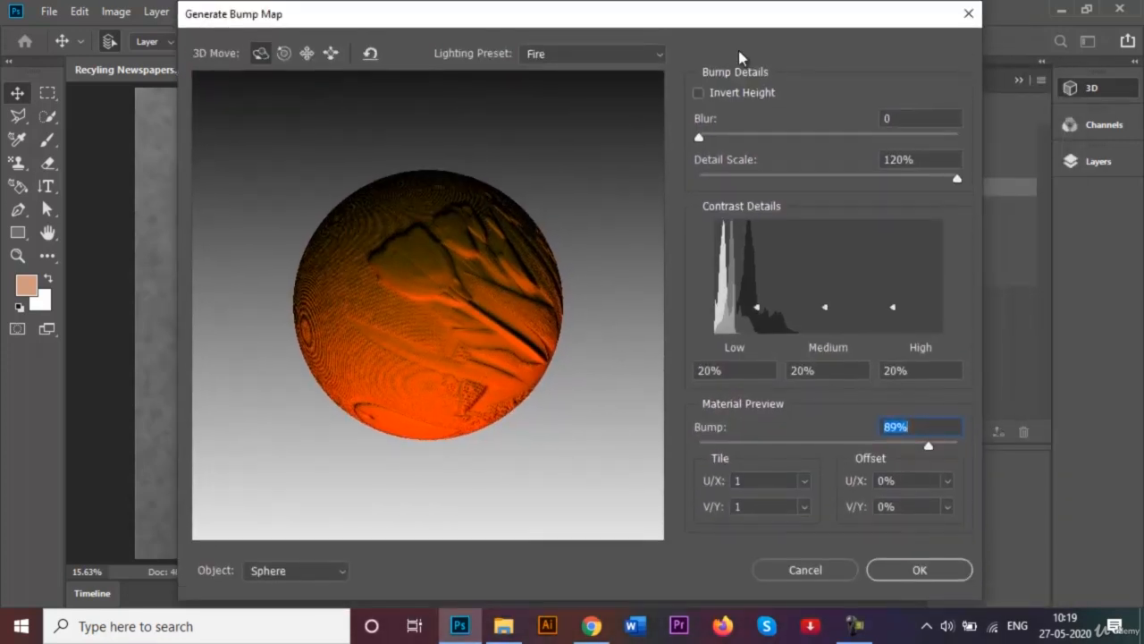
{"action": "left_click", "coordinate": [898, 569]}
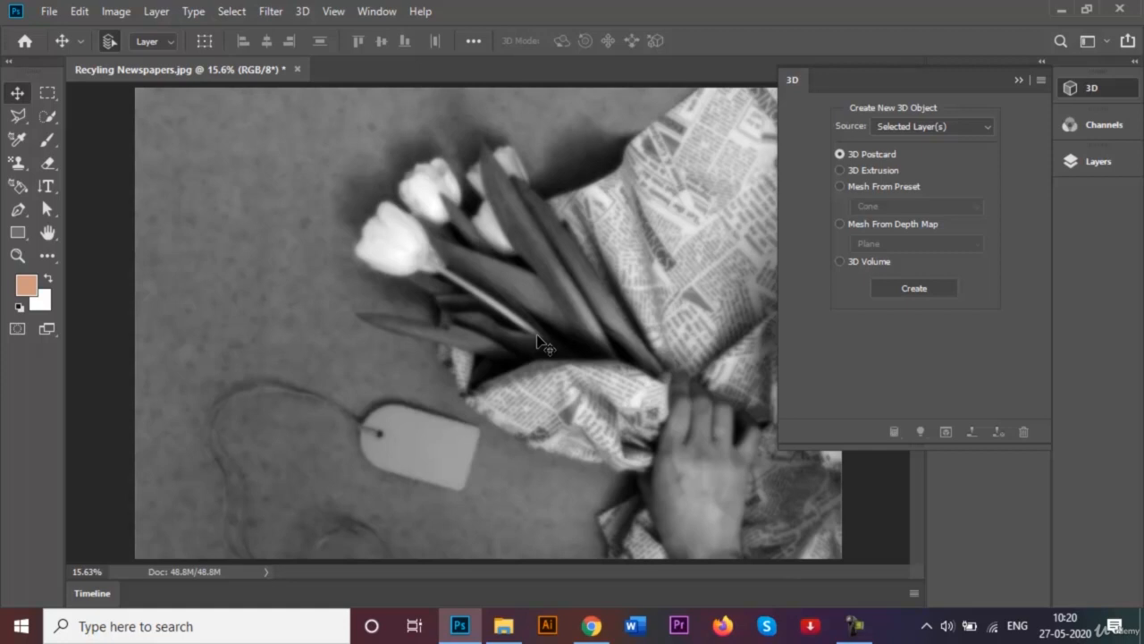
{"action": "left_click", "coordinate": [273, 7]}
{"action": "left_click", "coordinate": [246, 4]}
{"action": "mouse_move", "coordinate": [270, 11]}
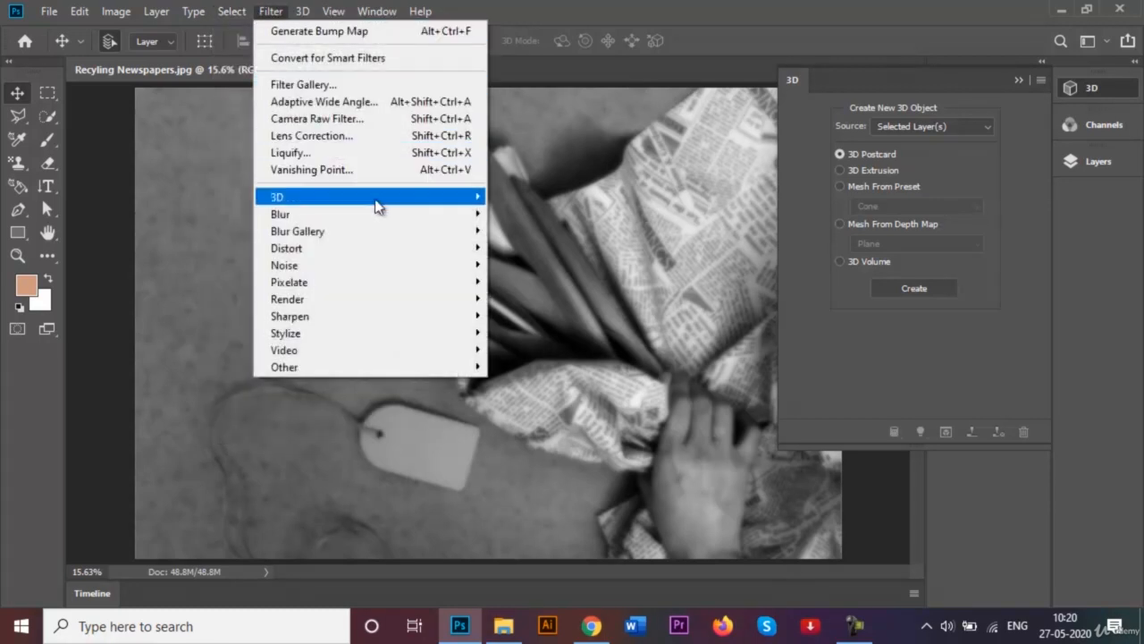
{"action": "mouse_move", "coordinate": [423, 199]}
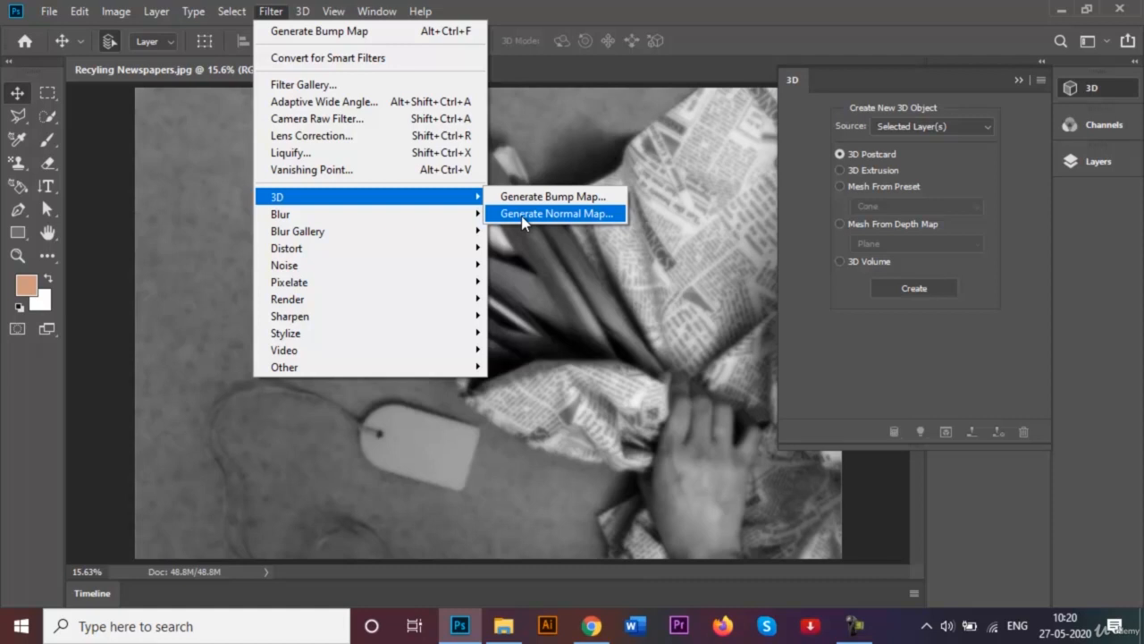
{"action": "left_click", "coordinate": [627, 322]}
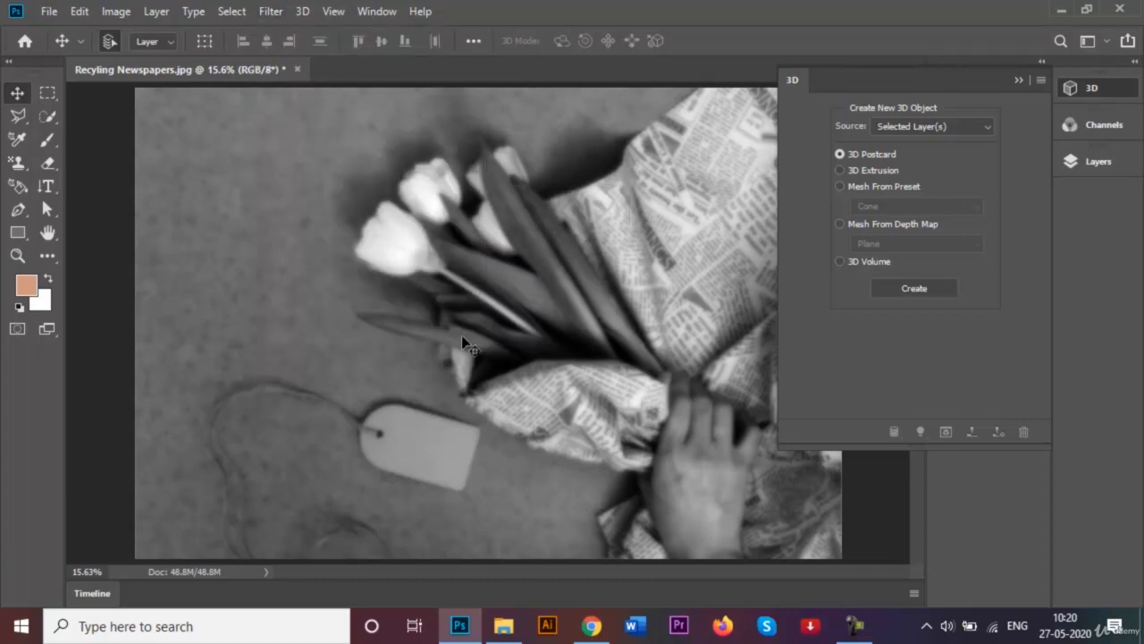
- Undo the bump map filter on the photo and collapse the 3D panel
{"action": "key", "text": "ctrl+z"}
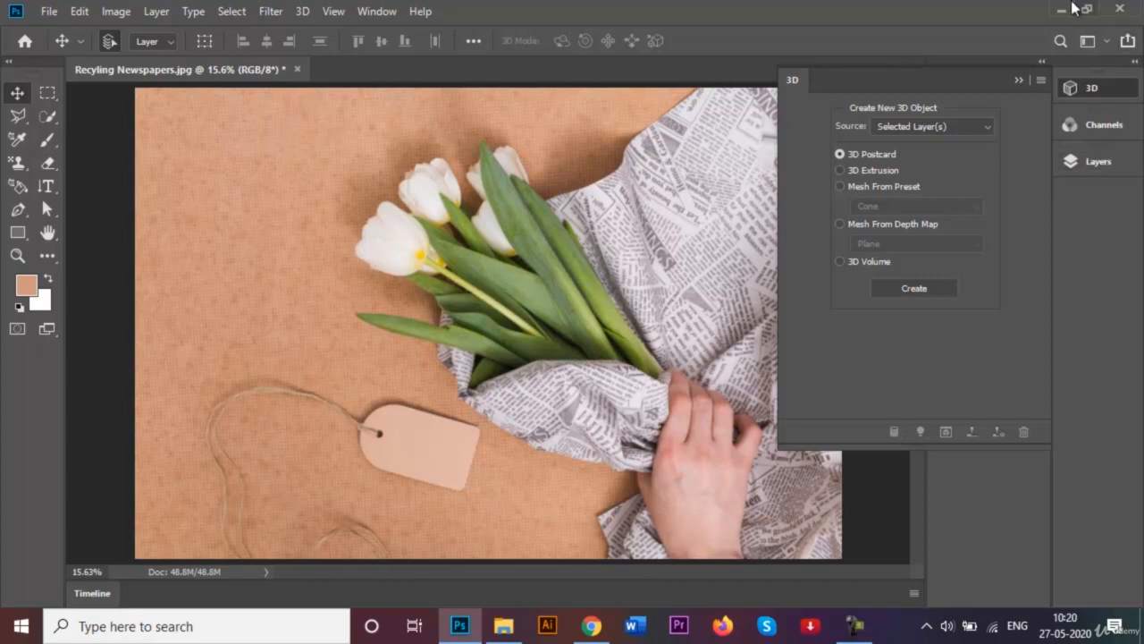
{"action": "left_click", "coordinate": [1019, 80]}
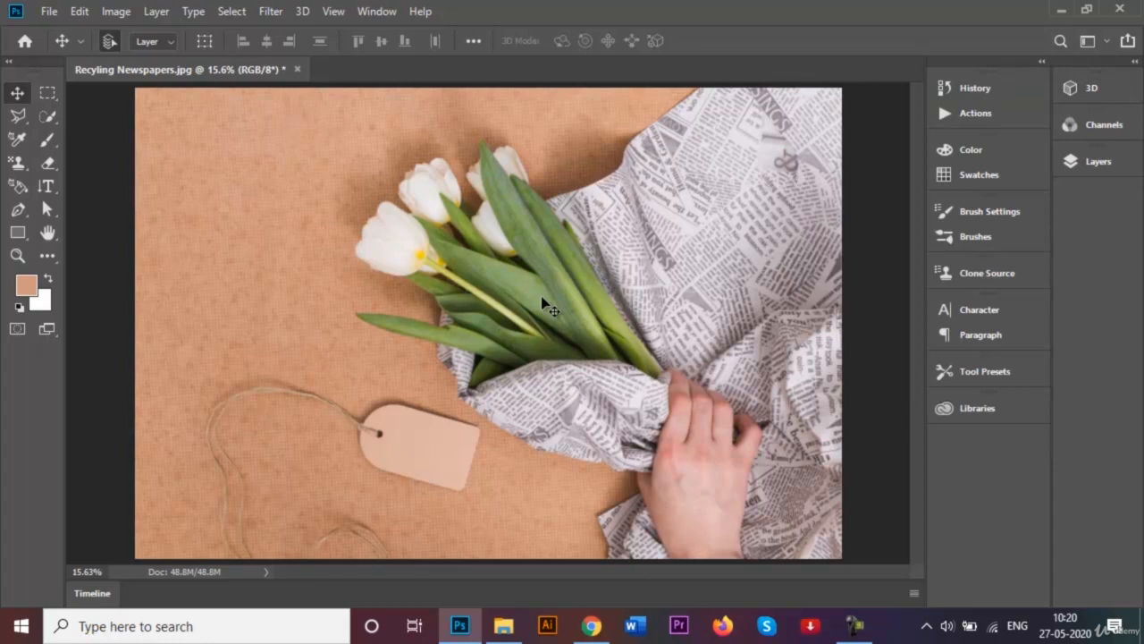